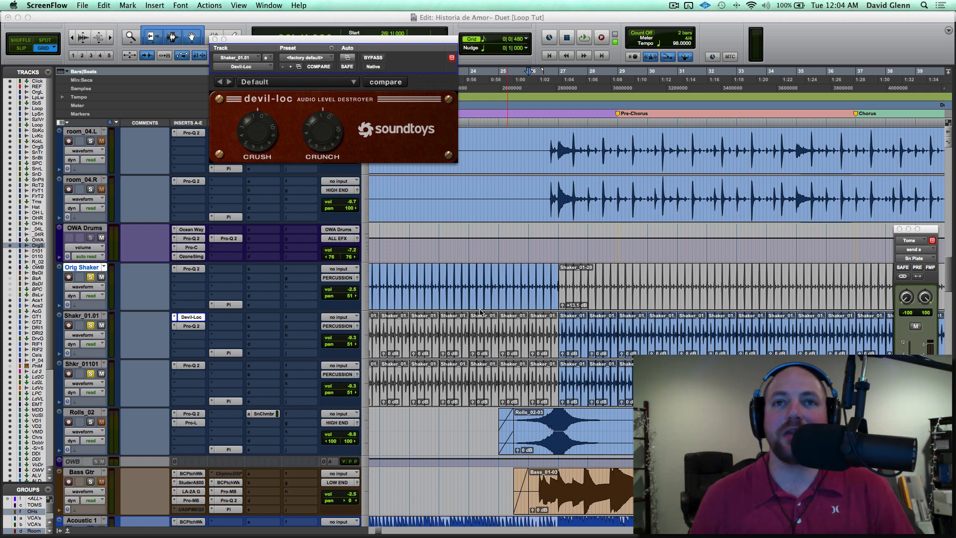
Play the soloed shaker tracks from 25|1|480, and unsolo them once playback is stopped.
click(501, 274)
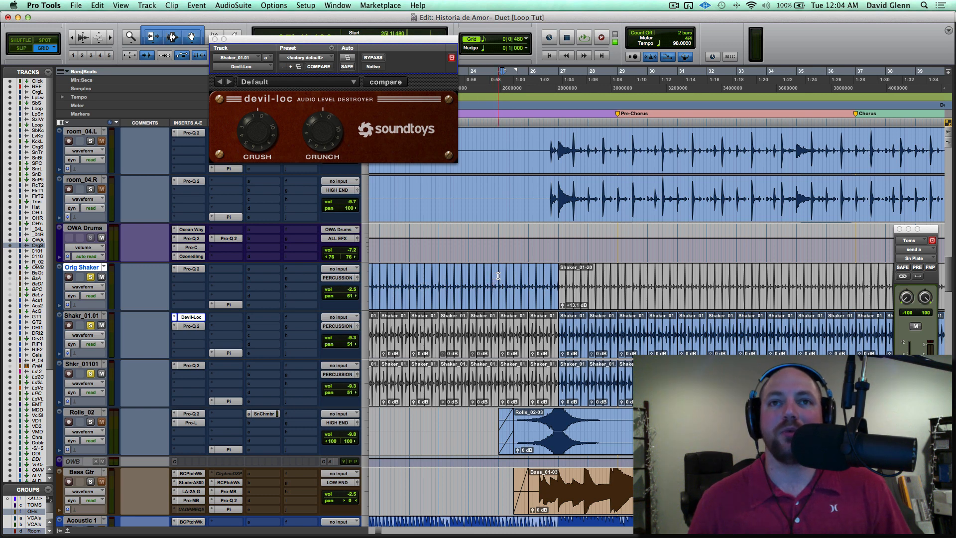
key(space)
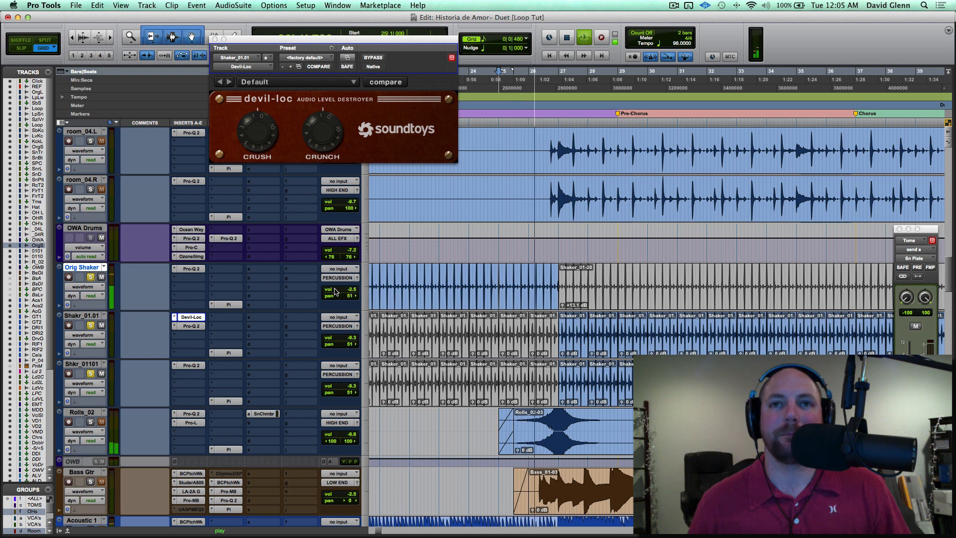
key(space)
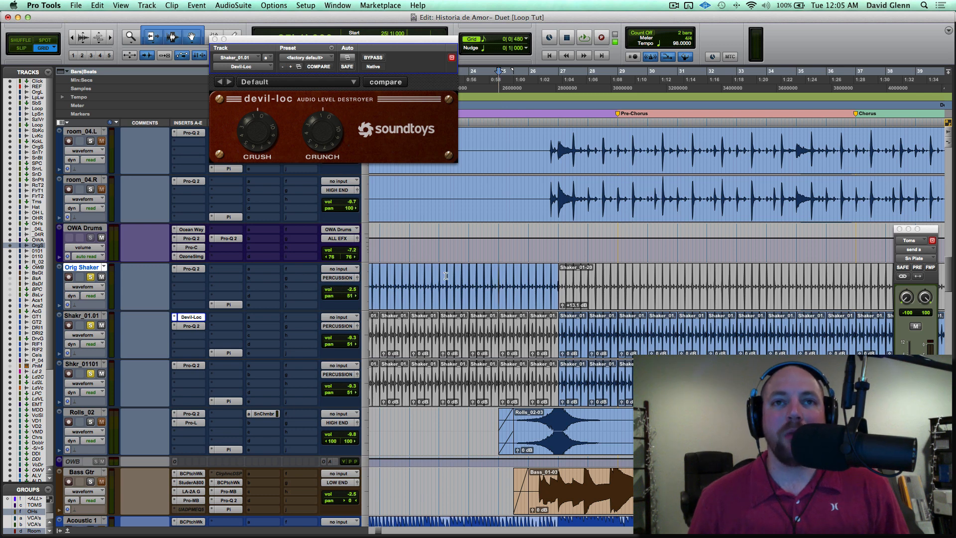
scroll(446, 275, left, 5)
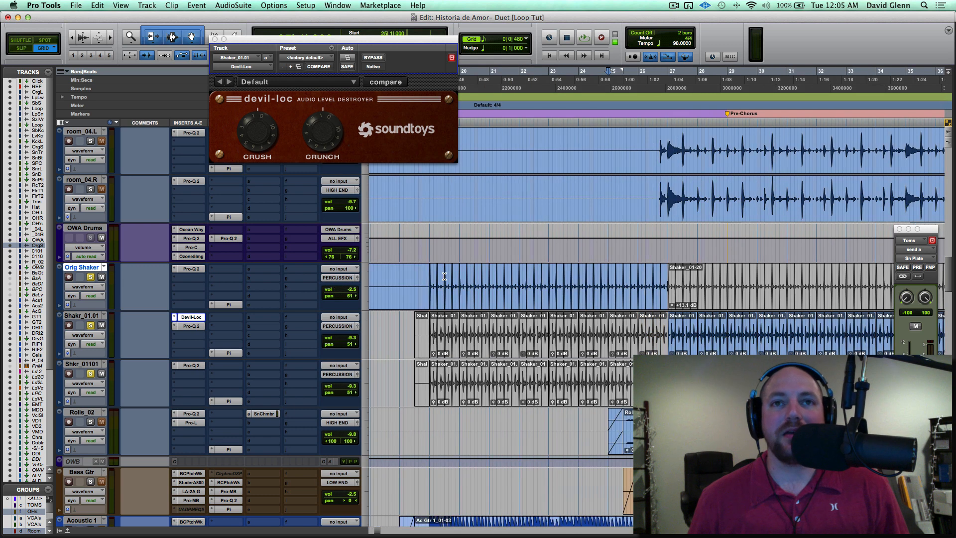
click(92, 277)
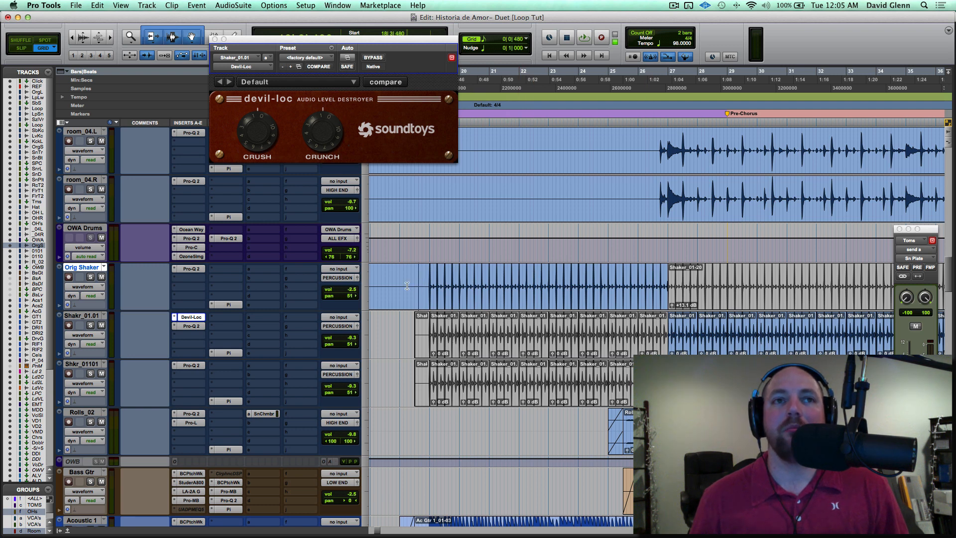
Compare Orig Shaker with its Pro-Q 2 equalizer bypassed and re-enabled during playback, and close the plug-in window.
click(192, 268)
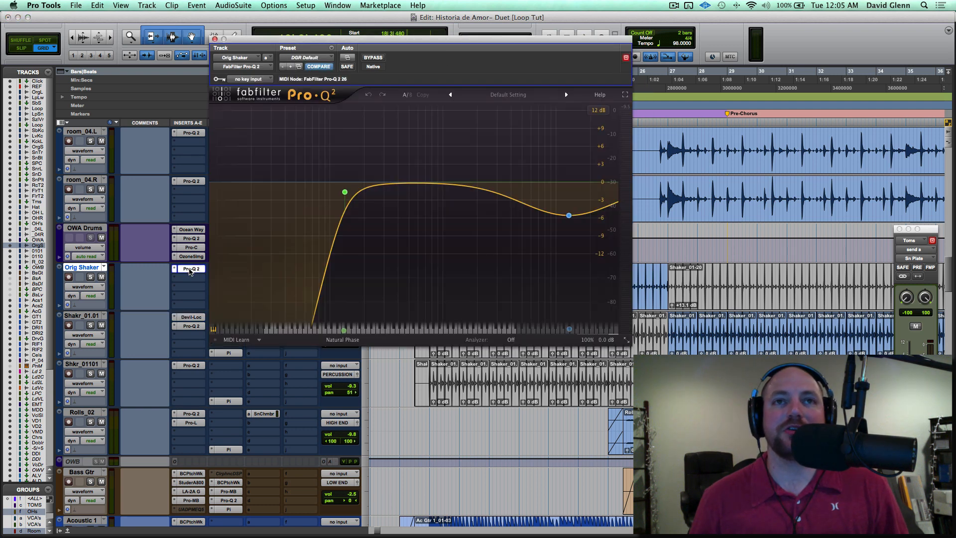
super+click(189, 272)
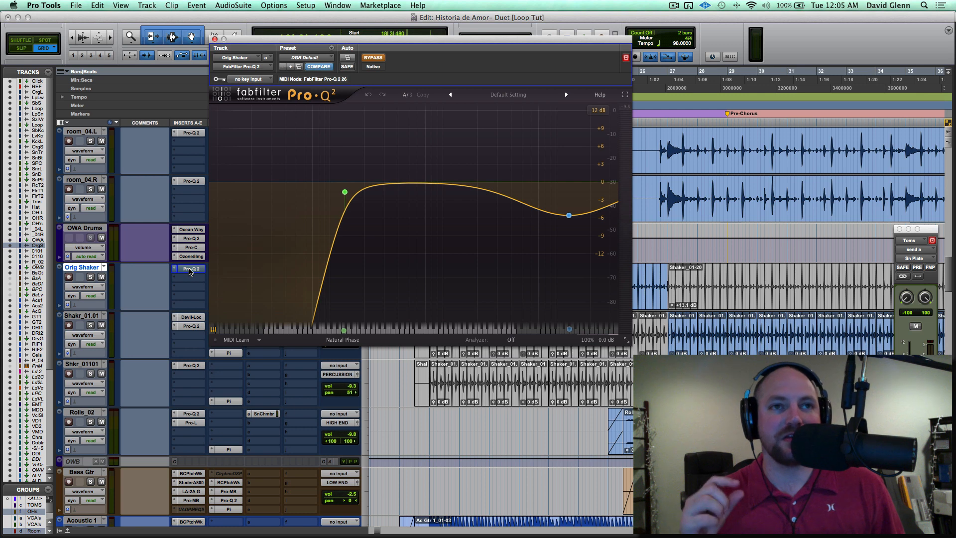
key(space)
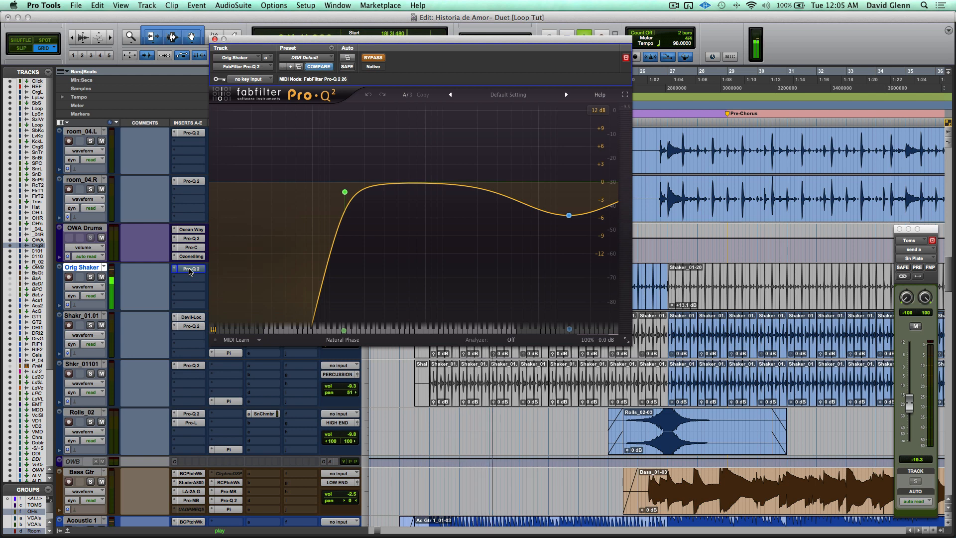
super+click(190, 269)
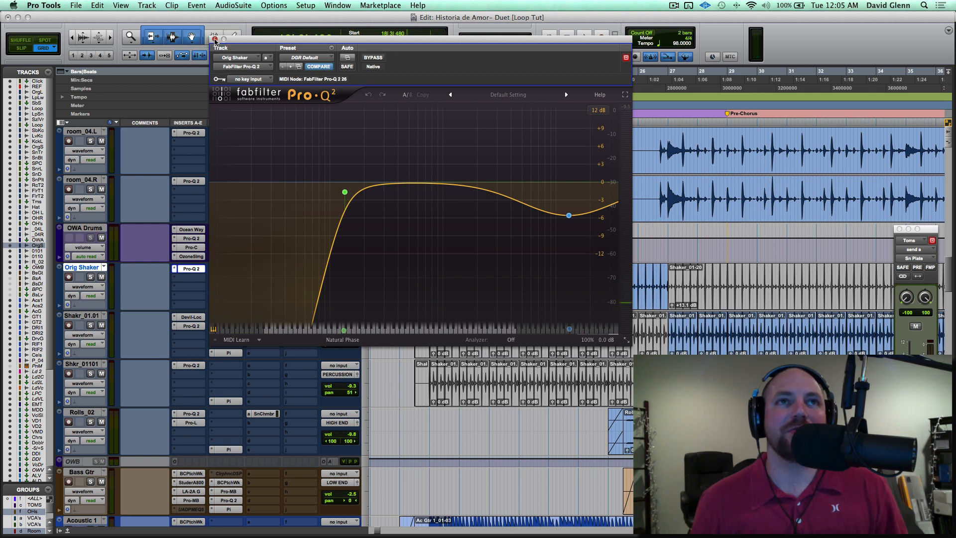
click(215, 39)
Solo Shakr_01.01 with its Devil-Loc and Pro-Q 2 inserts bypassed and play it from 27|2|000.
scroll(554, 274, right, 5)
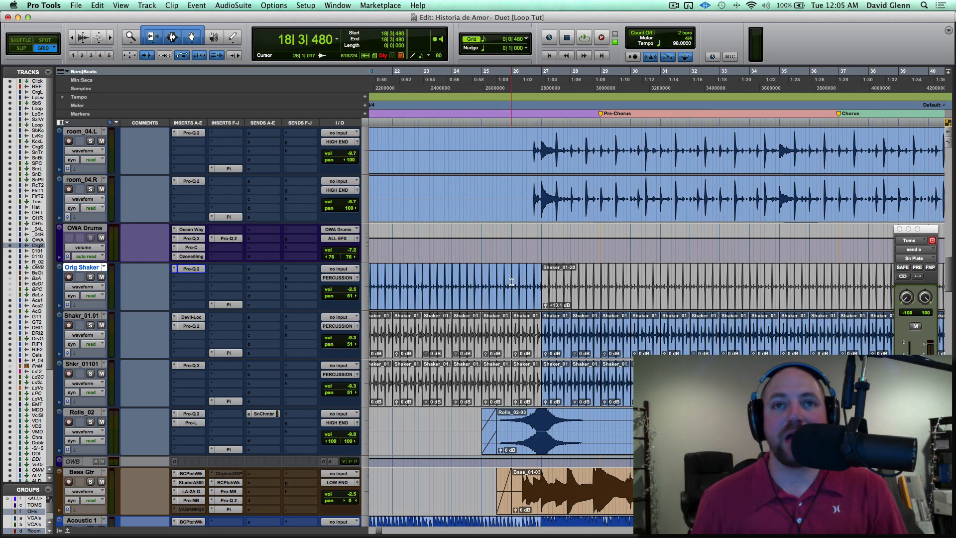
click(481, 281)
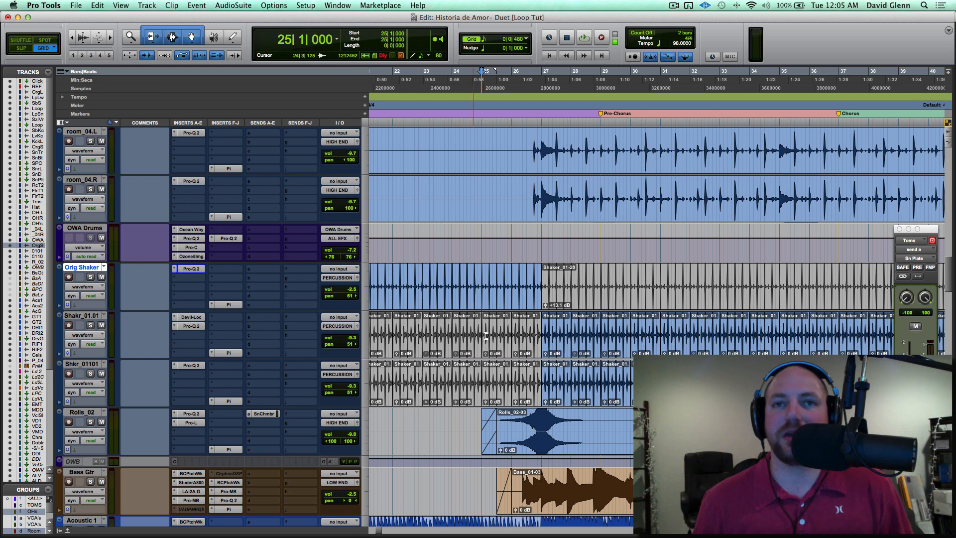
click(88, 317)
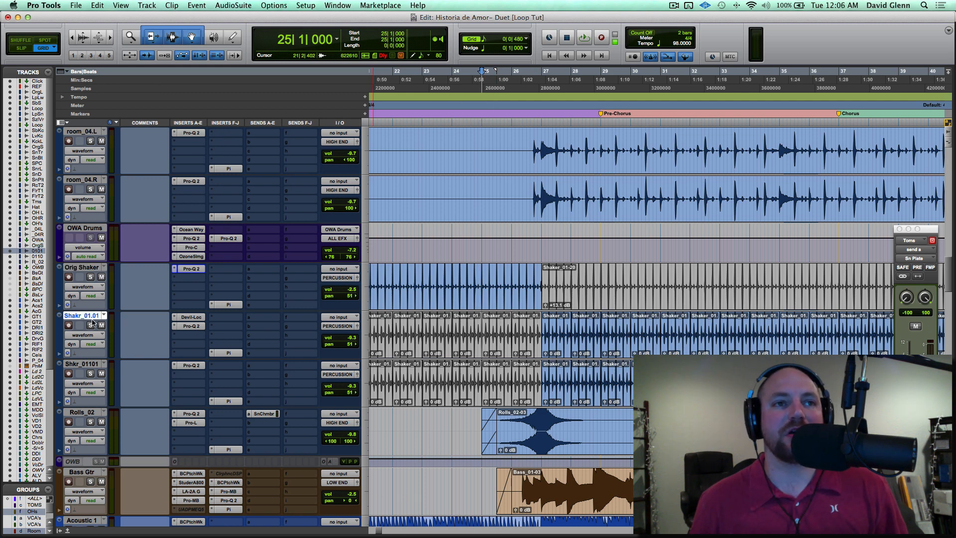
click(85, 368)
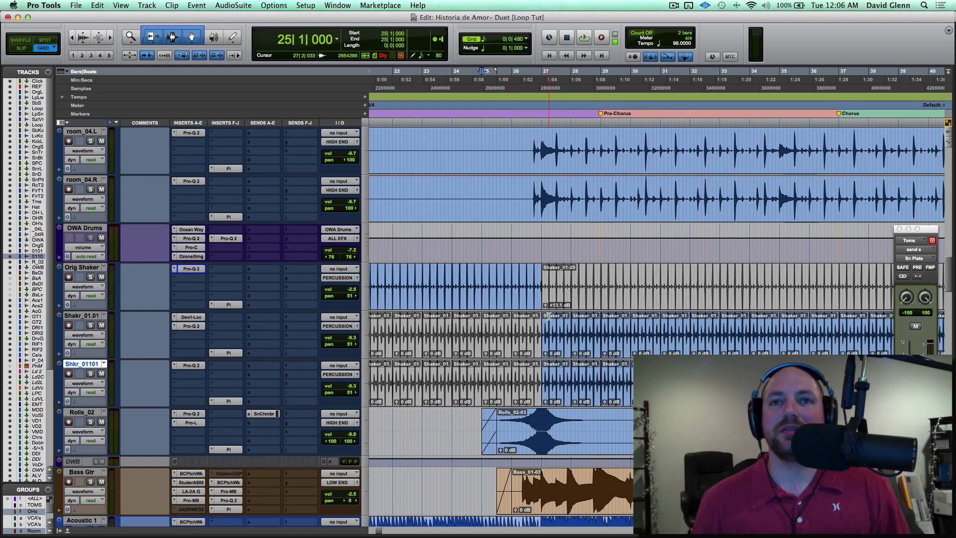
key(t)
scroll(553, 324, right, 10)
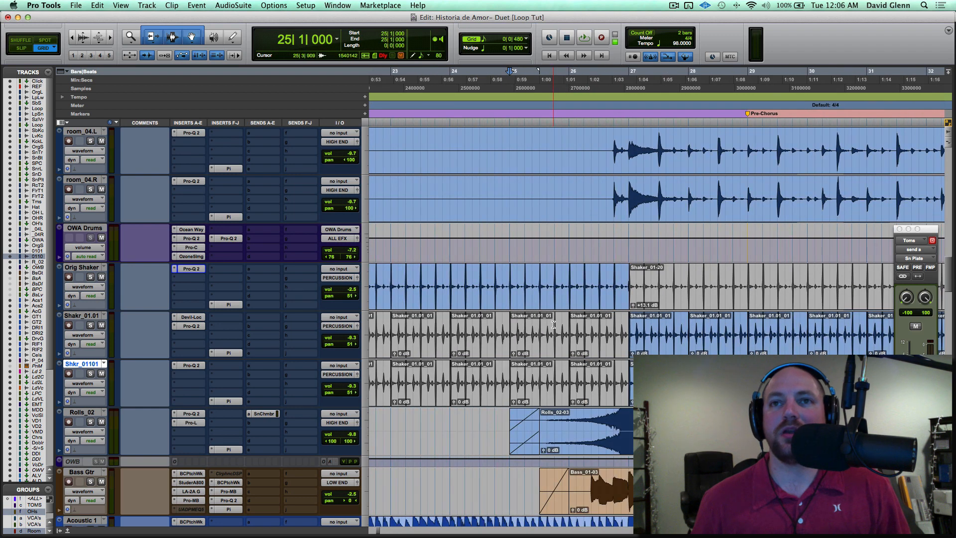
click(452, 327)
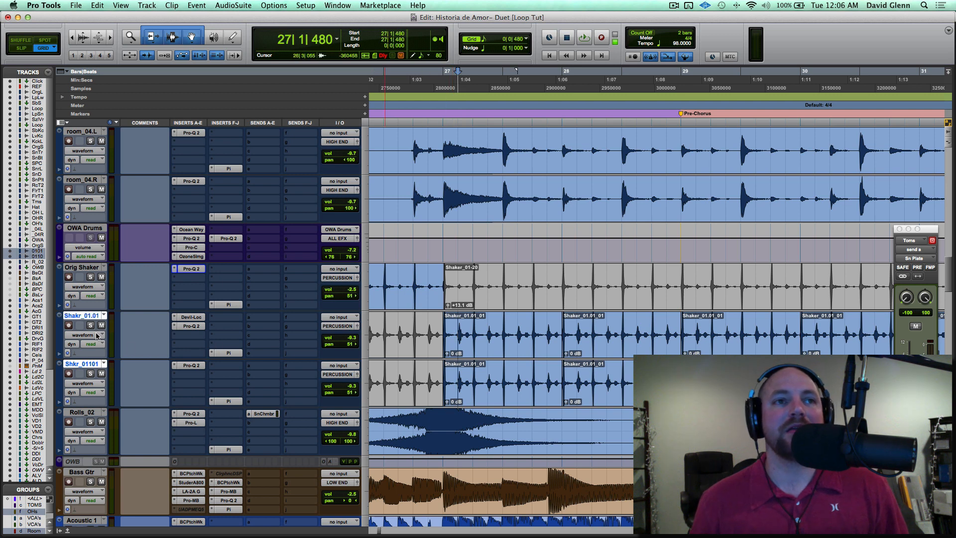
click(90, 326)
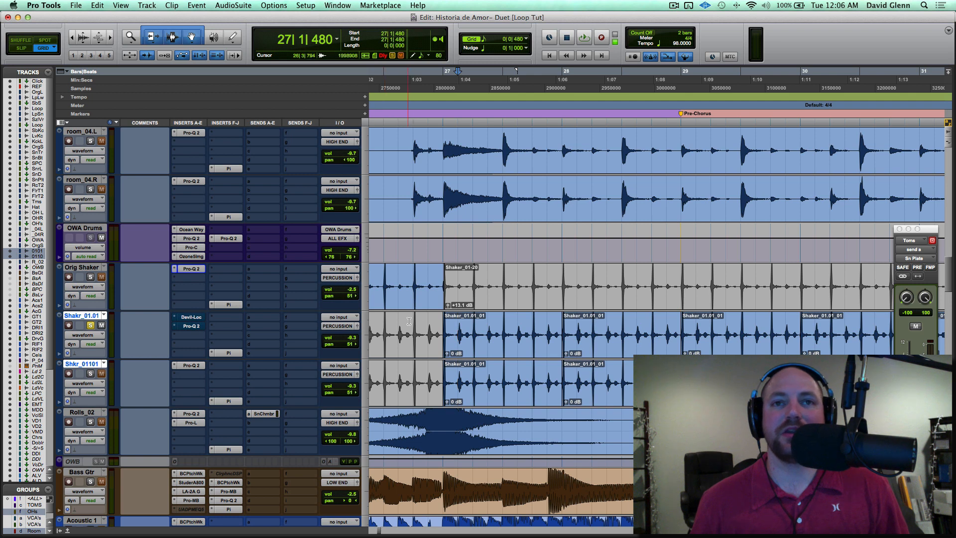
click(475, 328)
key(space)
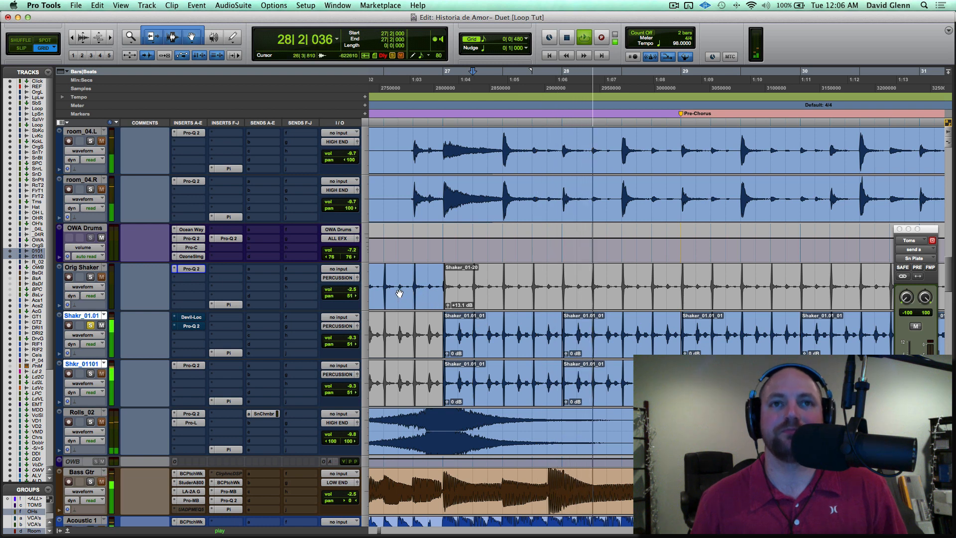
Solo Orig Shaker instead of Shakr_01.01 and play it from 26|3|000 for comparison.
click(383, 280)
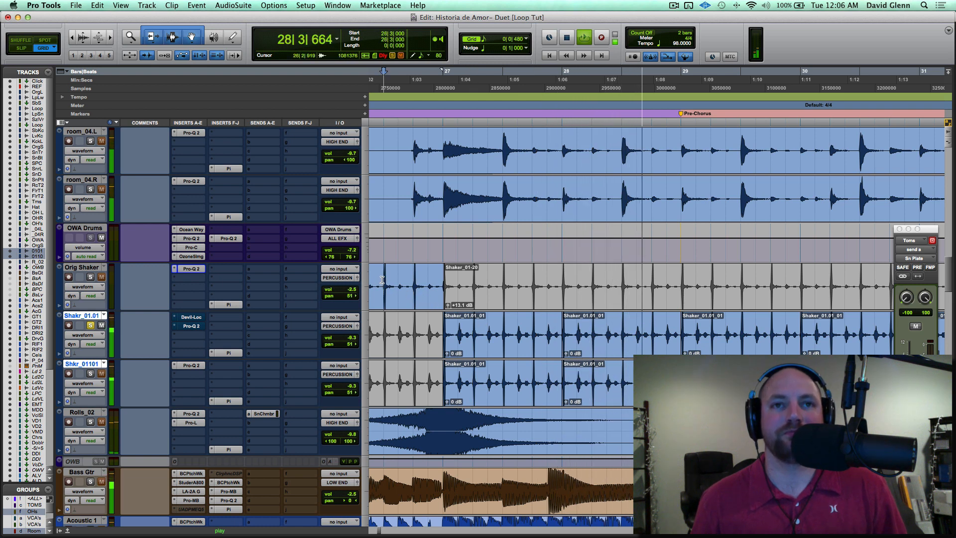
key(space)
click(90, 276)
click(90, 326)
key(space)
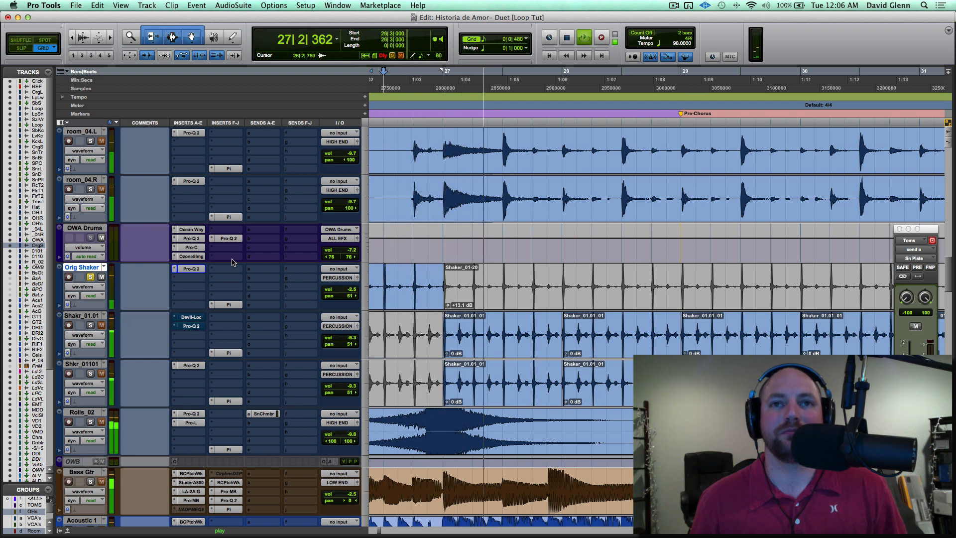
key(space)
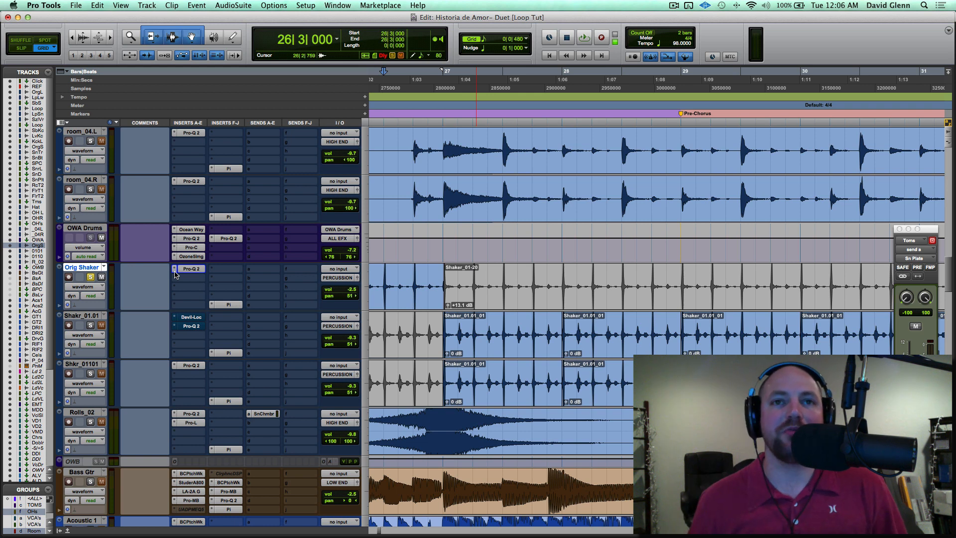
Separate the quiet hit from 27|1|371 to 27|1|941 on Orig Shaker into its own clip and raise its clip gain.
click(456, 280)
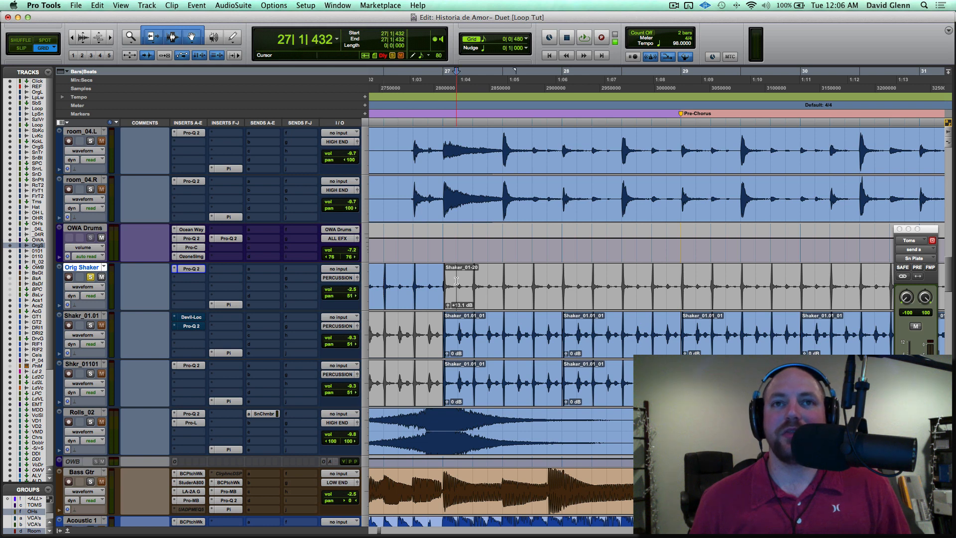
click(458, 281)
key(shift+Tab)
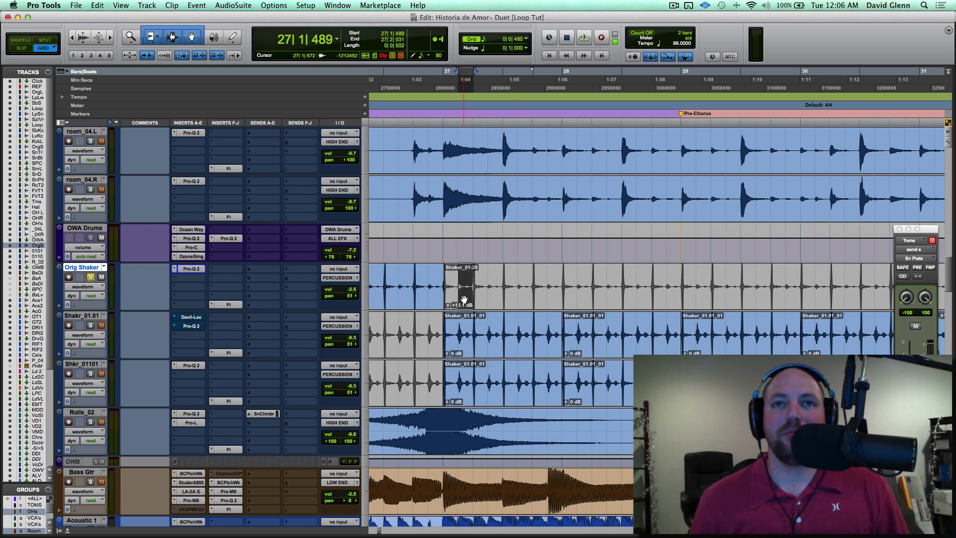
key(super+bracketright)
key(super+bracketright)
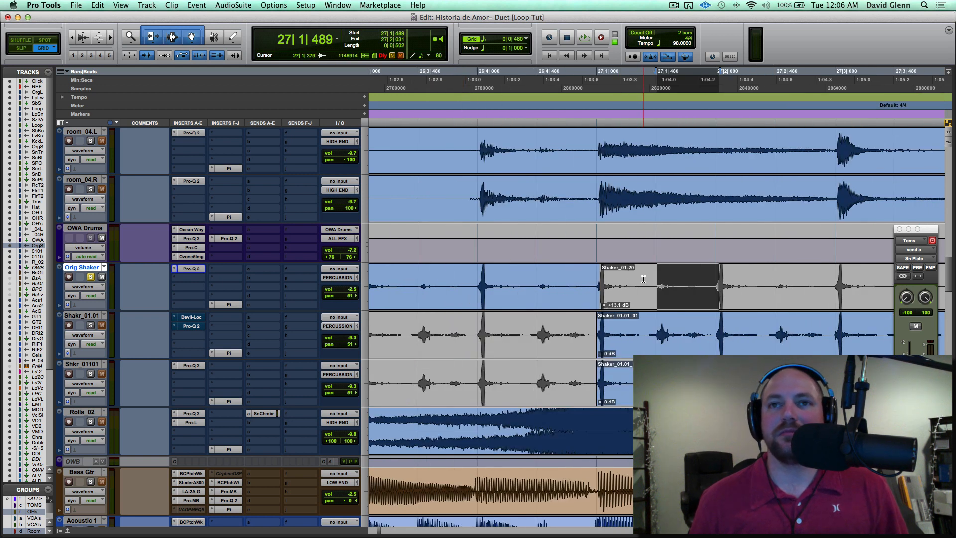
drag(642, 280, 713, 280)
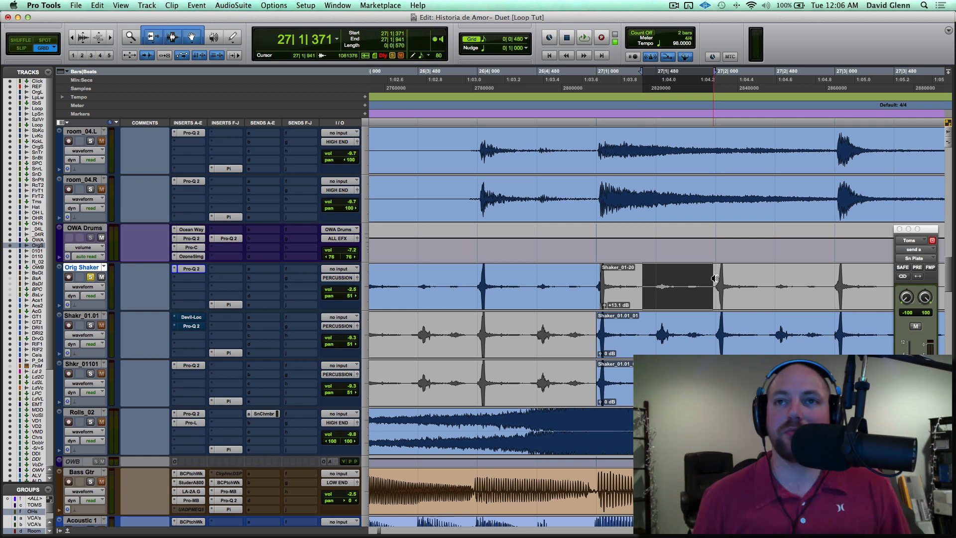
key(ctrl+shift+Up)
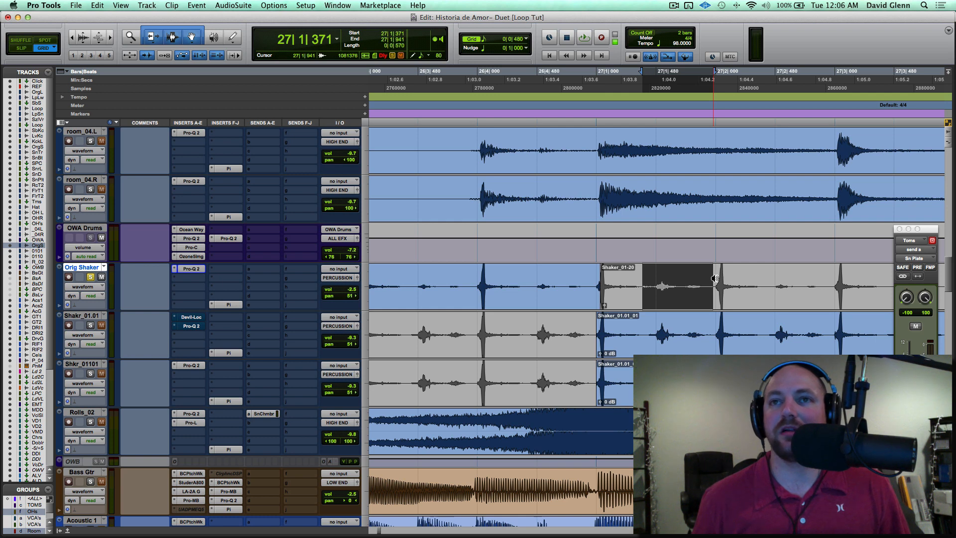
key(super+z)
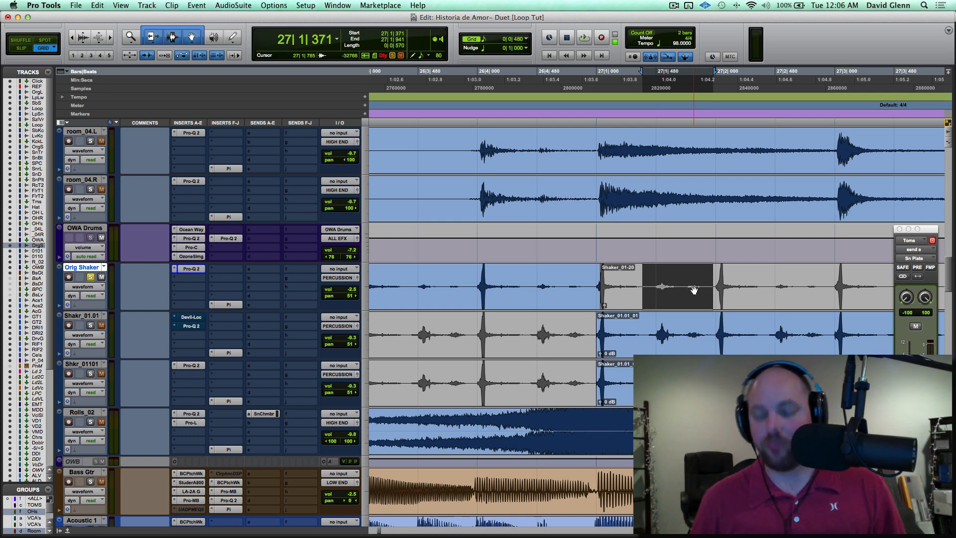
key(super+e)
drag(646, 305, 648, 261)
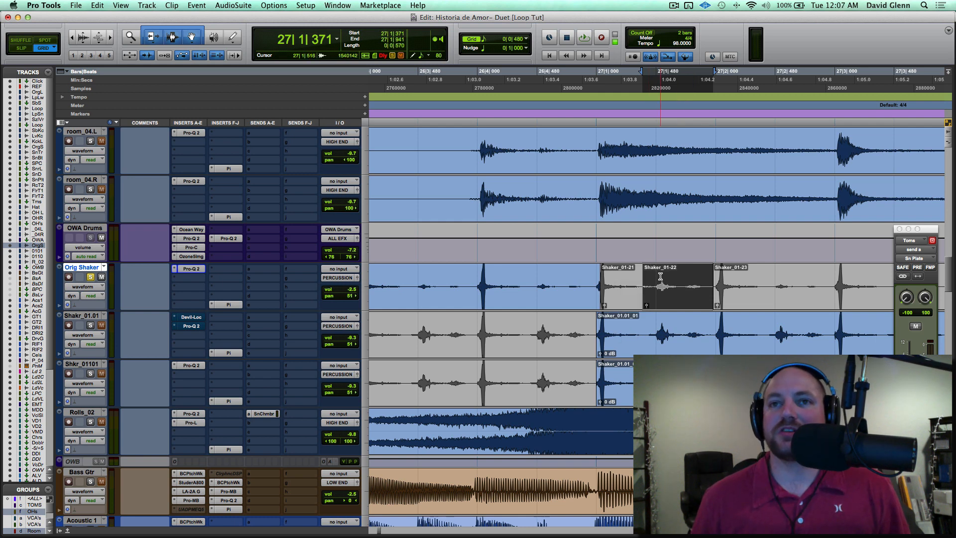
Switch to Slip edit mode and mark the range from 27|1|187 to 27|1|881 around the separated Orig Shaker hit.
click(608, 277)
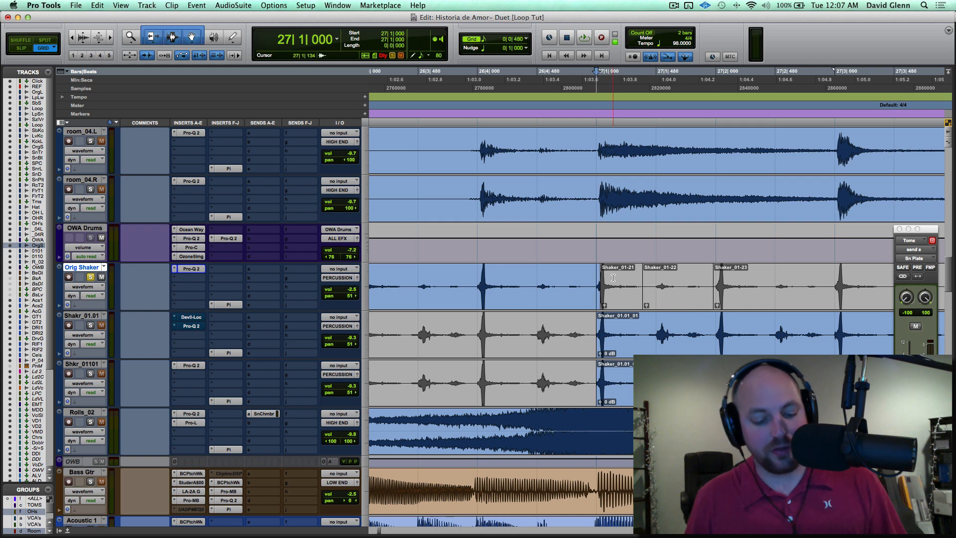
key(F2)
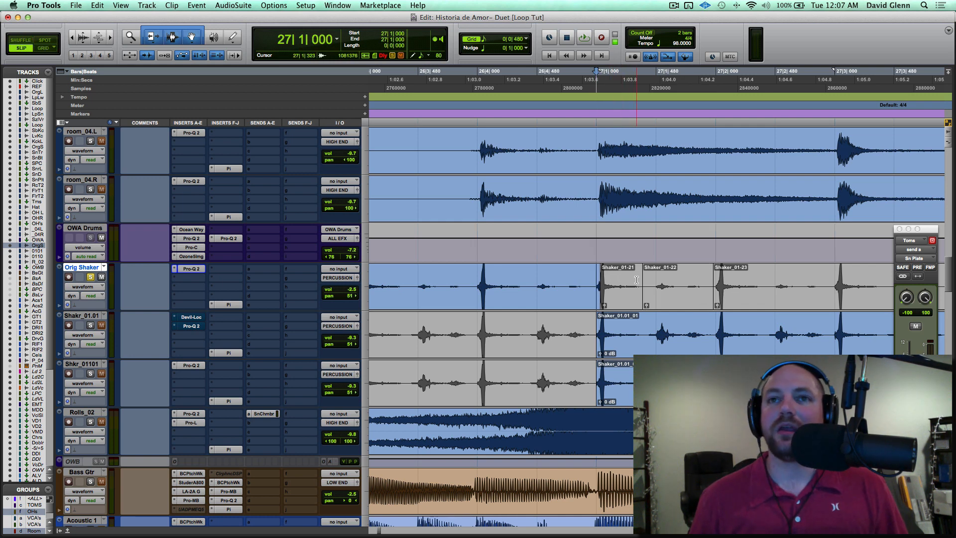
drag(620, 277, 705, 283)
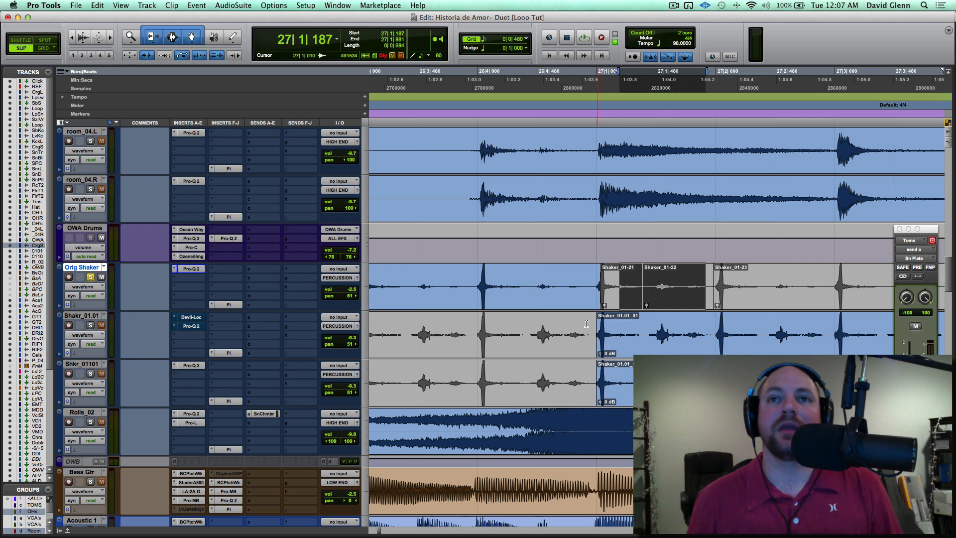
click(550, 291)
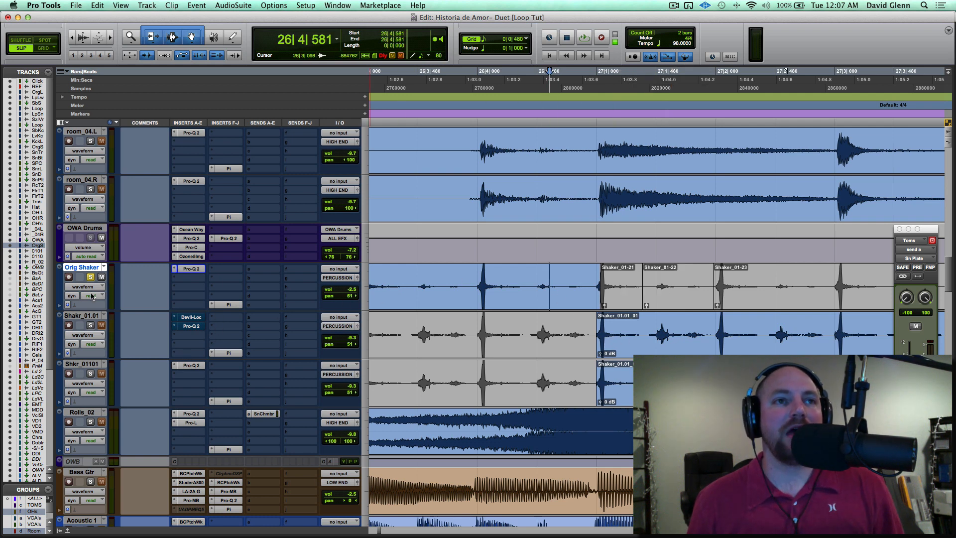
Unsolo Orig Shaker, re-enable the Devil-Loc insert on Shakr_01.01, and place the cursor at 27|1|291 across both processed shaker tracks.
click(78, 318)
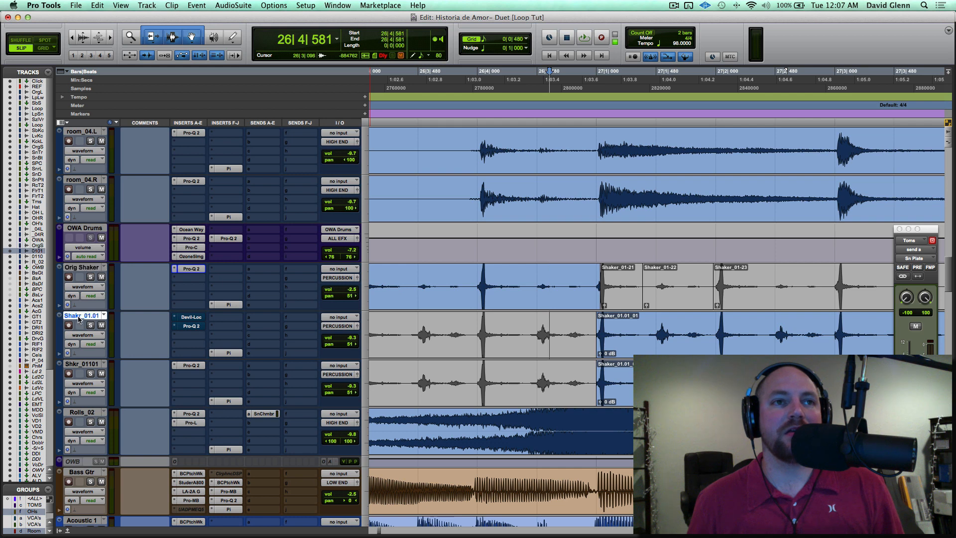
click(192, 317)
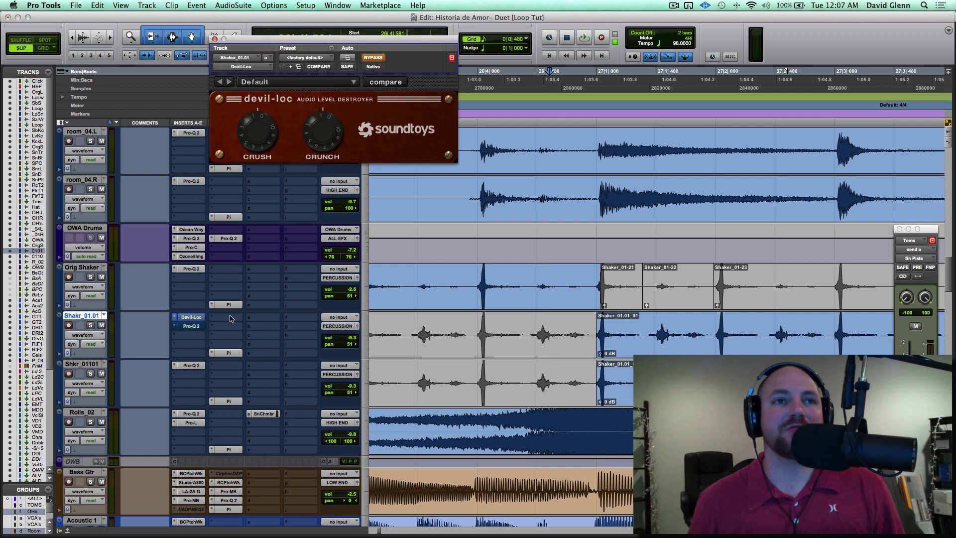
super+click(184, 317)
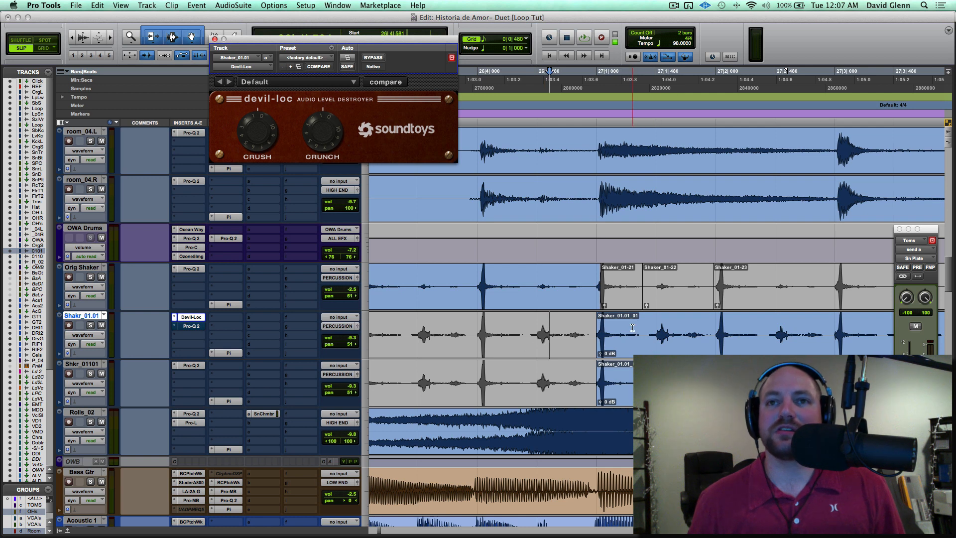
drag(633, 333, 632, 371)
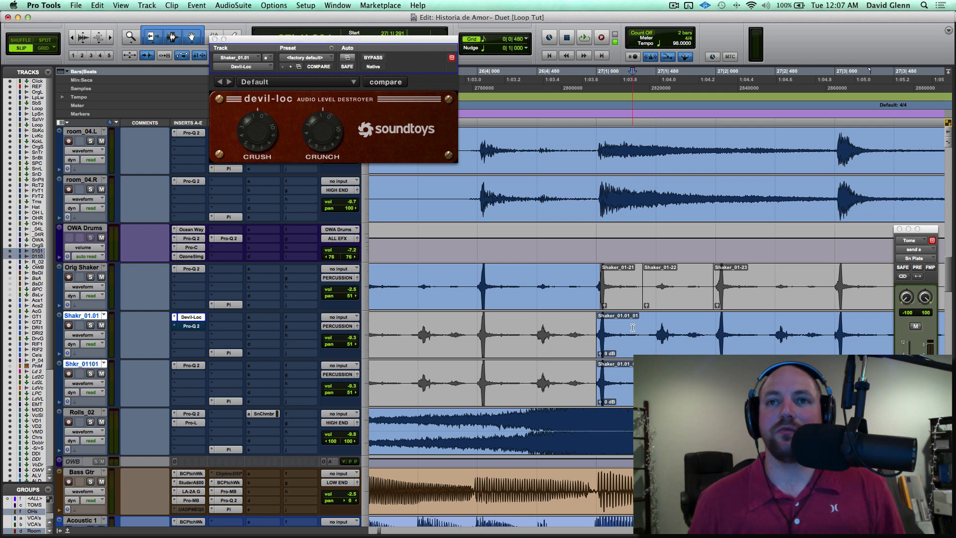
Mute Shkr_01101 and bypass the Devil-Loc insert on Shakr_01.01.
click(101, 373)
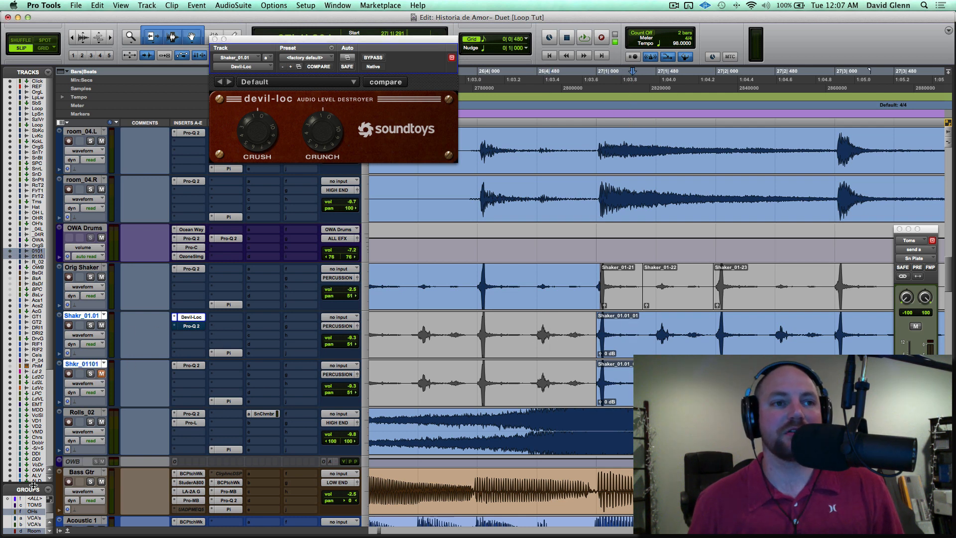
scroll(37, 510, down, 3)
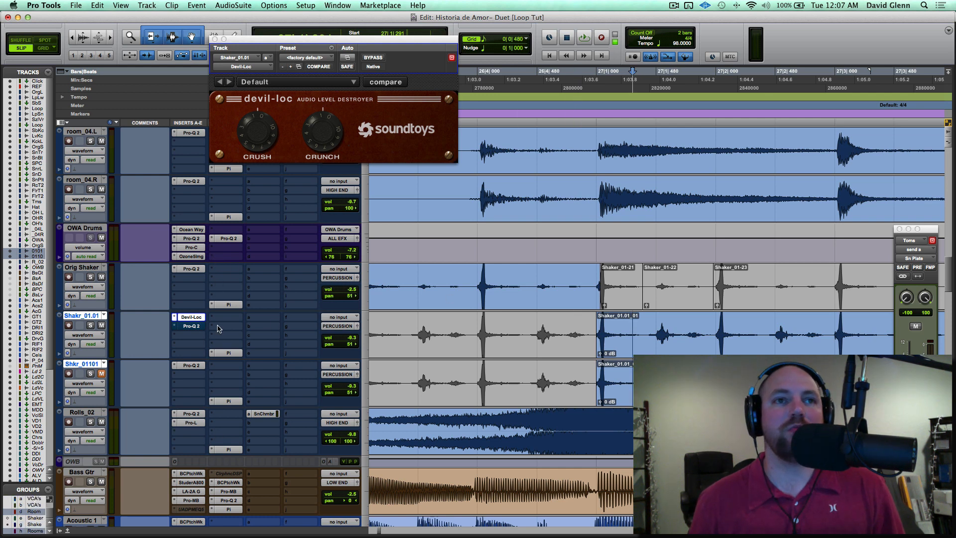
super+click(192, 317)
Solo Shakr_01.01 and play it from 27|1|000, re-enabling Devil-Loc during playback to compare the sound.
click(570, 323)
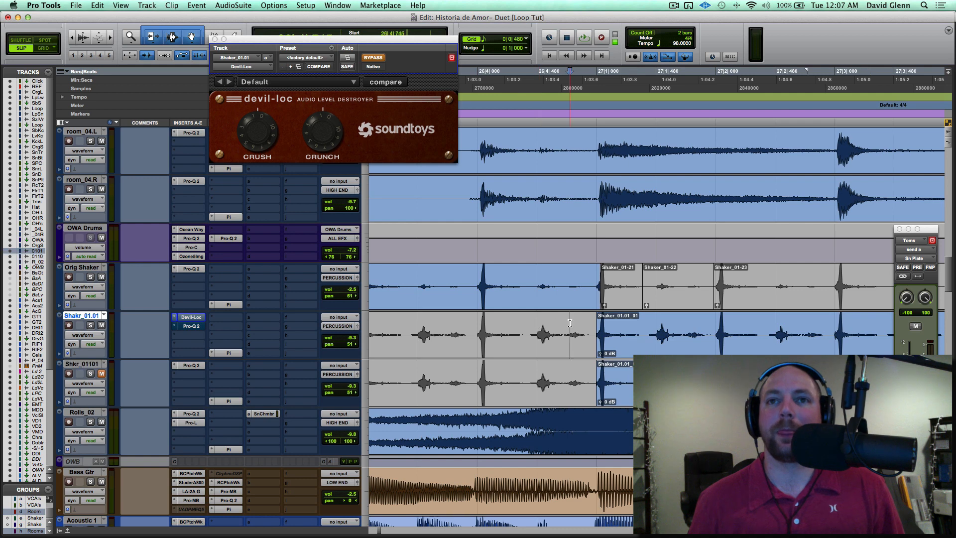
key(Tab)
key(space)
key(space)
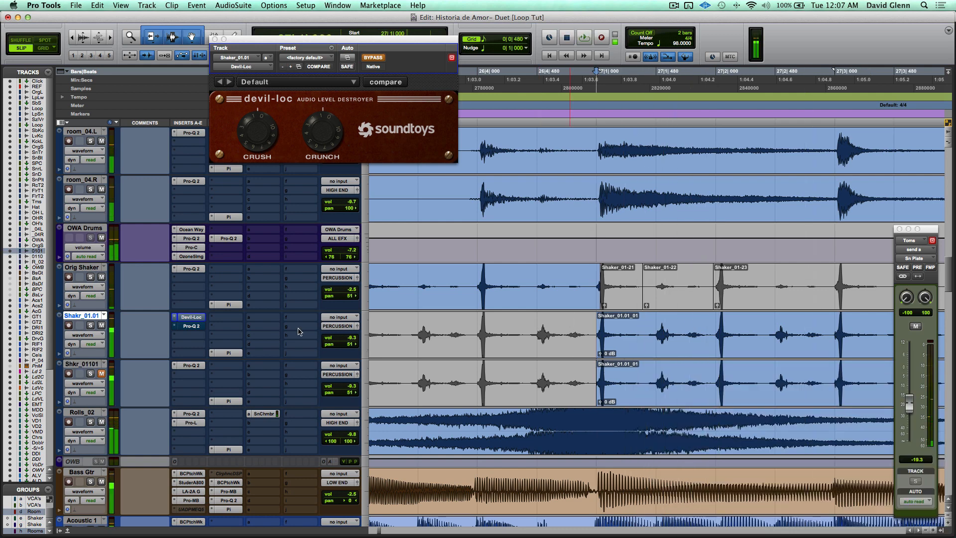
key(shift+s)
key(space)
key(r)
key(r)
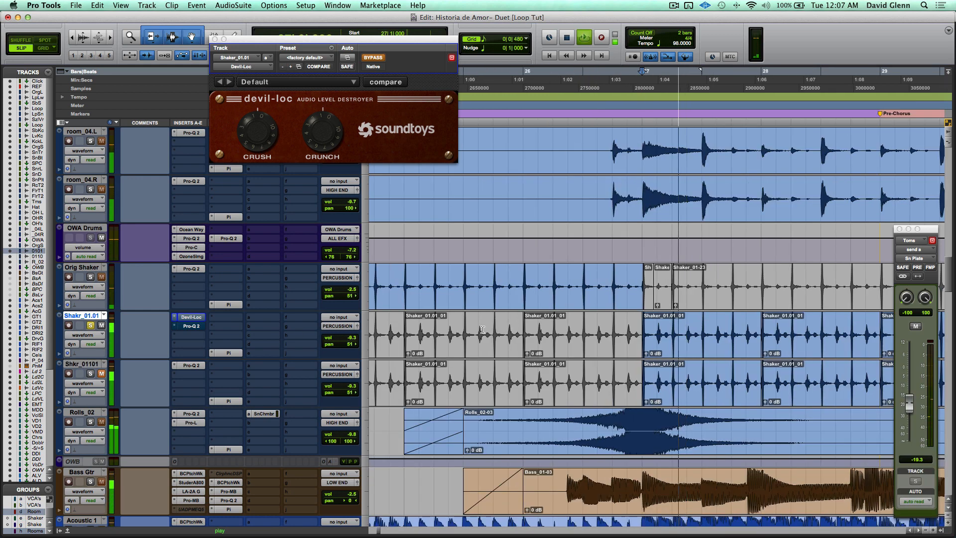
super+click(192, 317)
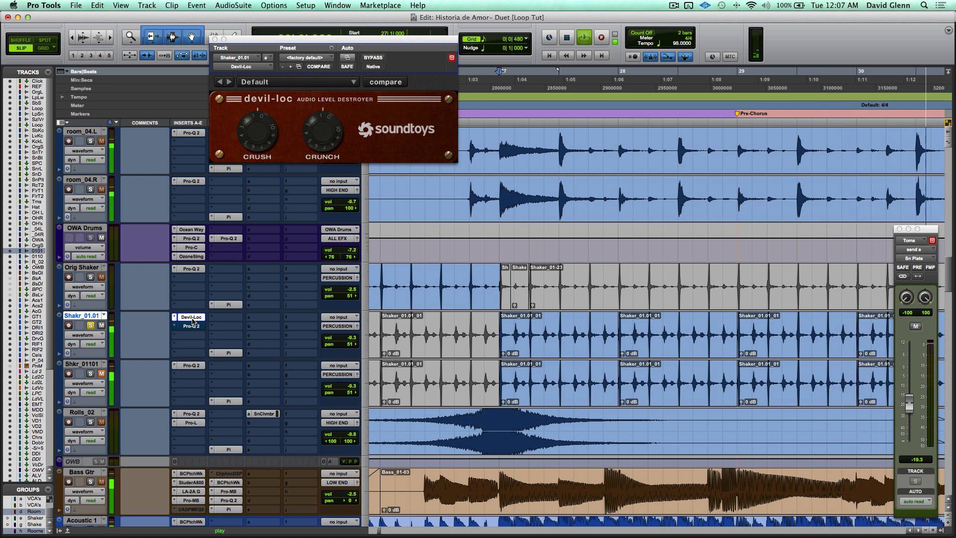
key(space)
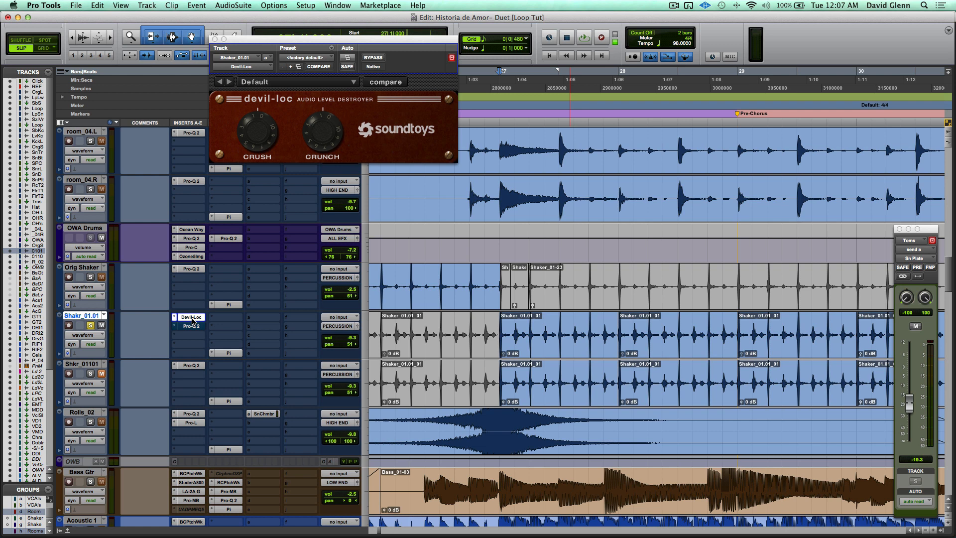
Open the Pro-Q 2 on Shakr_01.01 and compare the track with the EQ bypassed and active during playback.
click(191, 326)
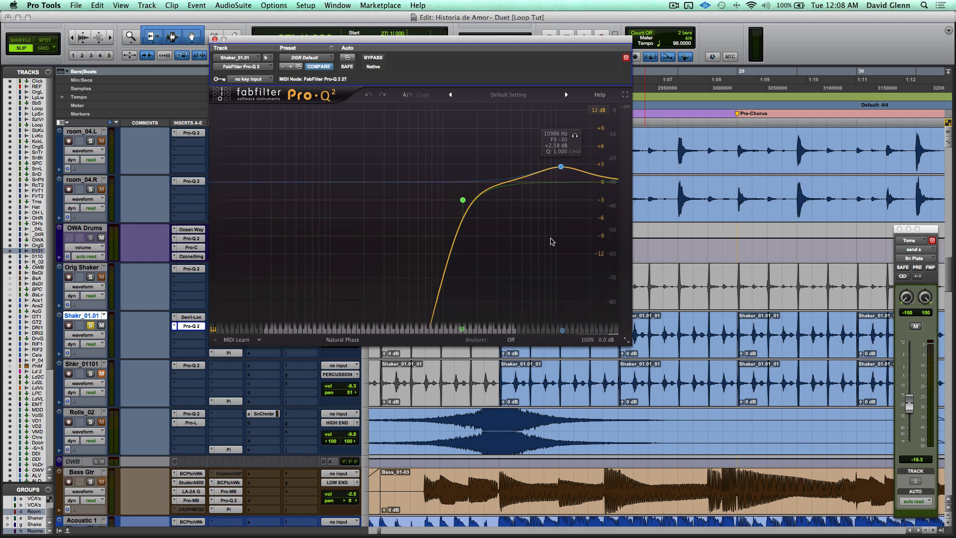
key(space)
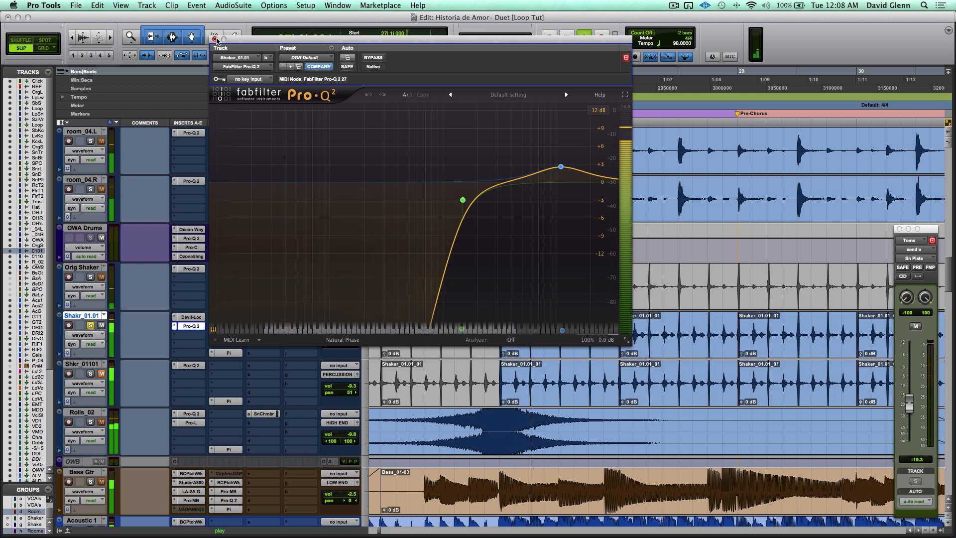
click(376, 59)
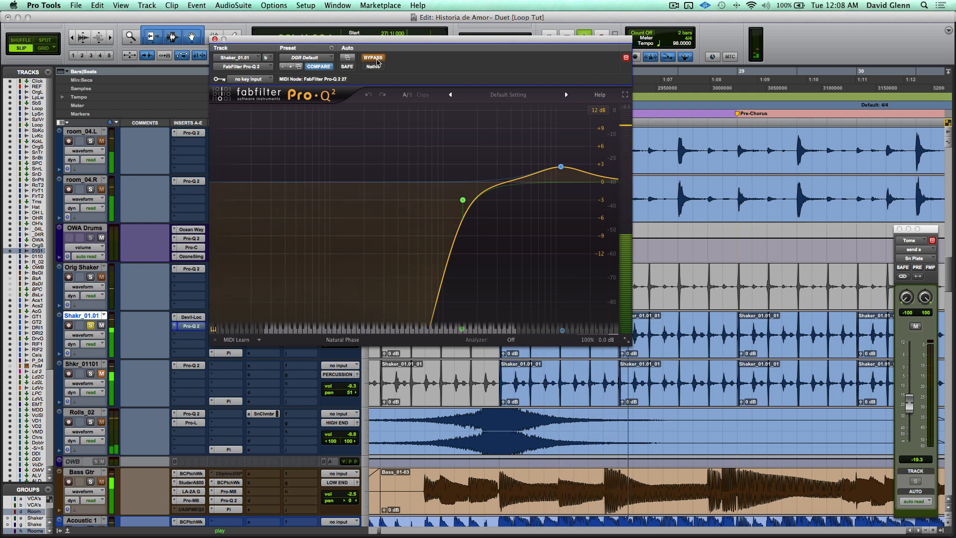
click(375, 58)
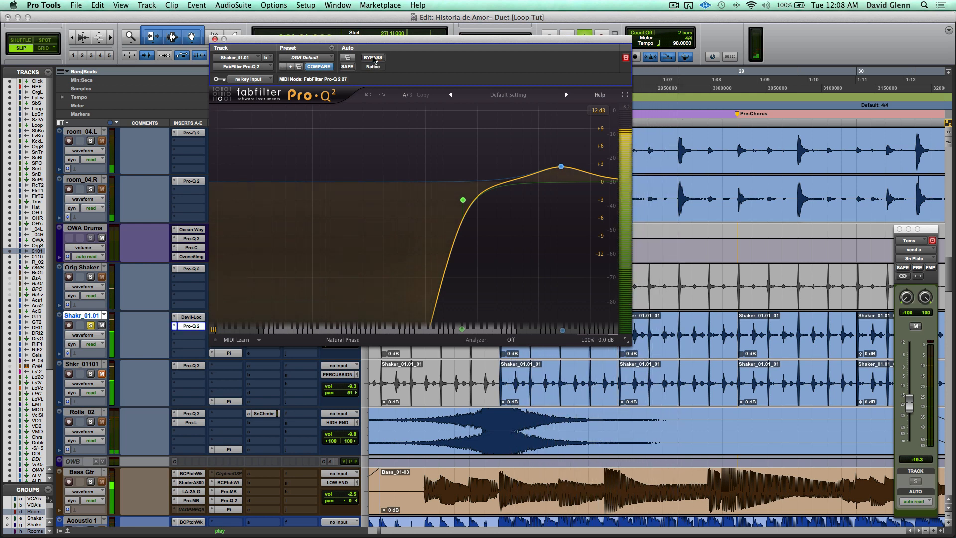
click(215, 39)
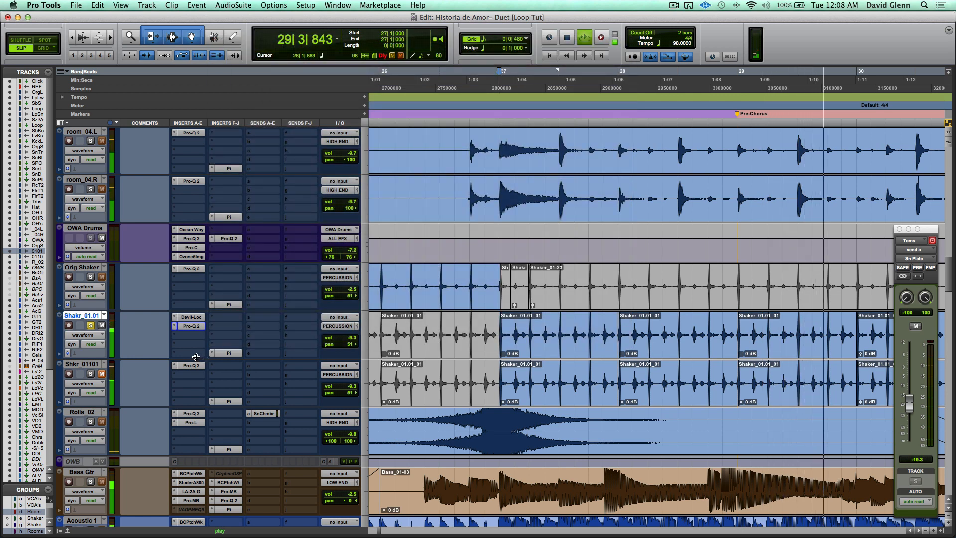
key(space)
Unmute and solo Shkr_01101 instead of Shakr_01.01, and select its clip starting at bar 27.
click(91, 373)
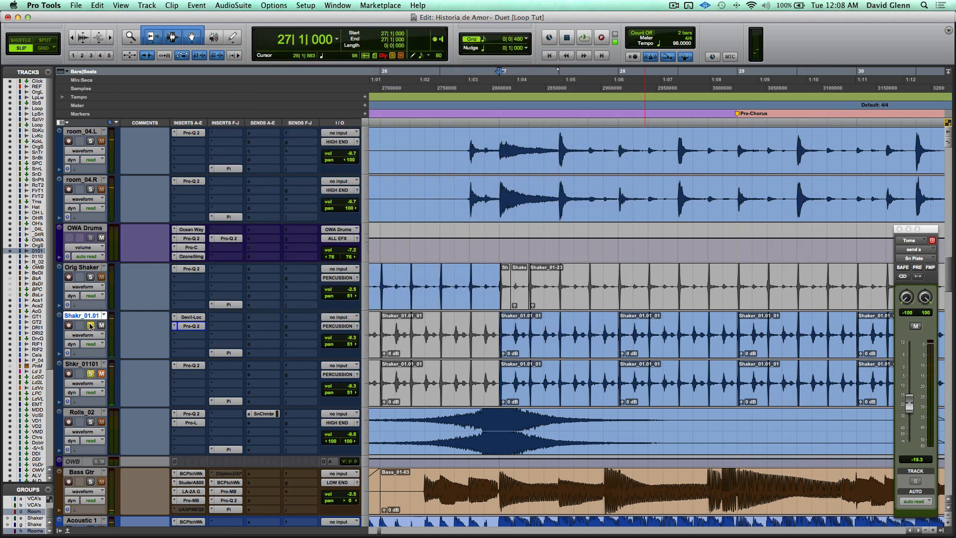
click(92, 367)
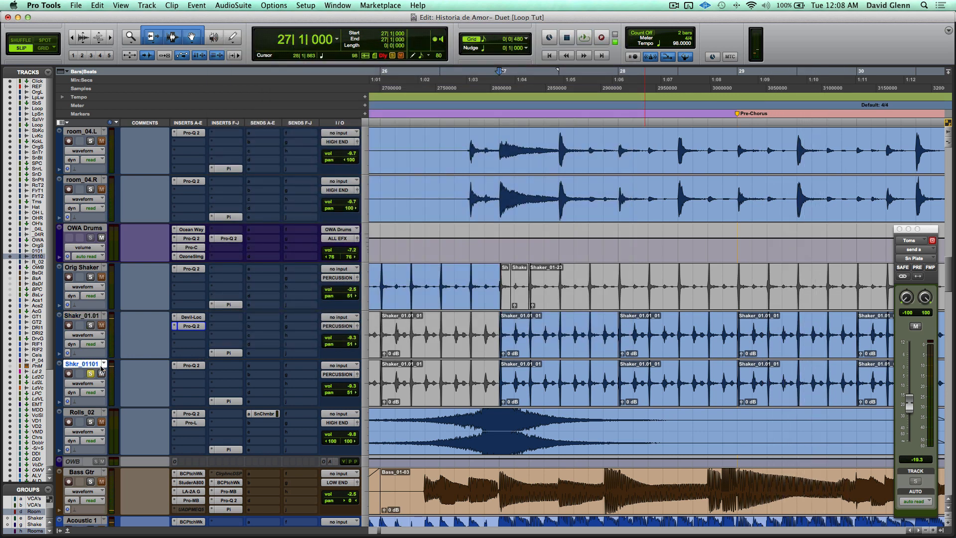
double_click(520, 378)
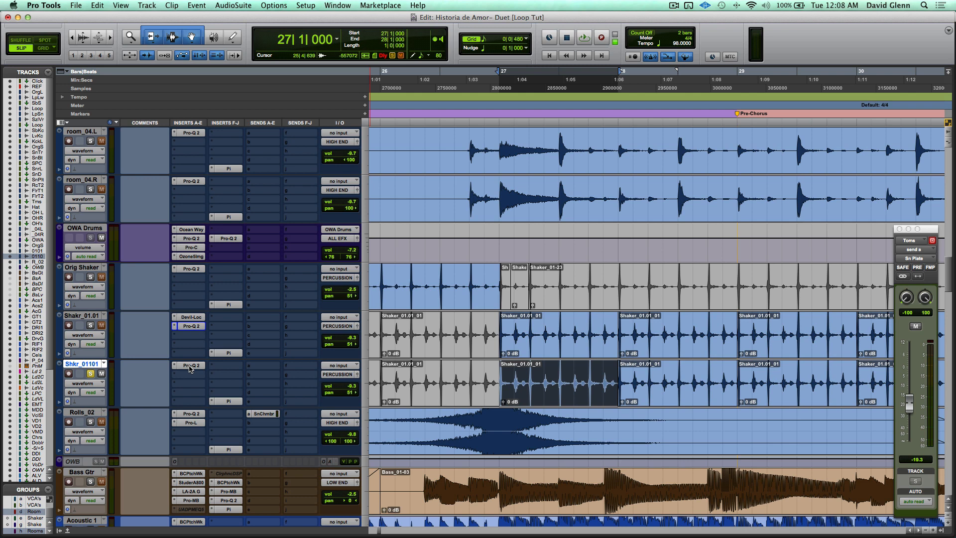
Play the selected Shkr_01101 clip and examine the curve of the track's Pro-Q 2.
key(space)
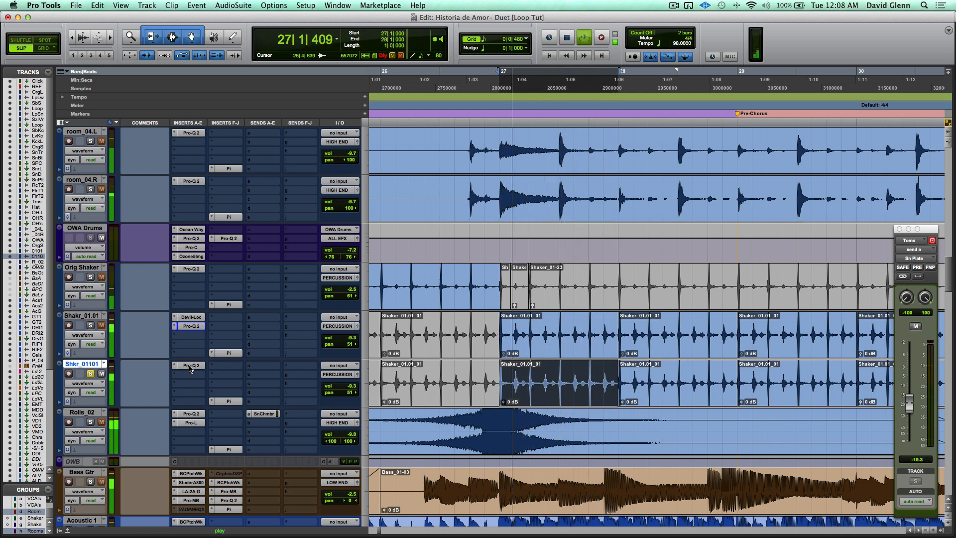
key(space)
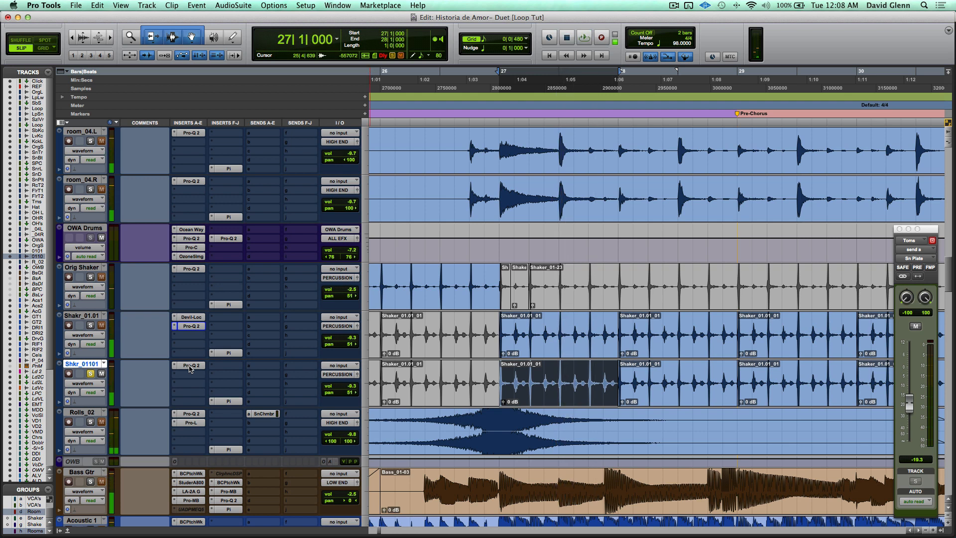
click(190, 367)
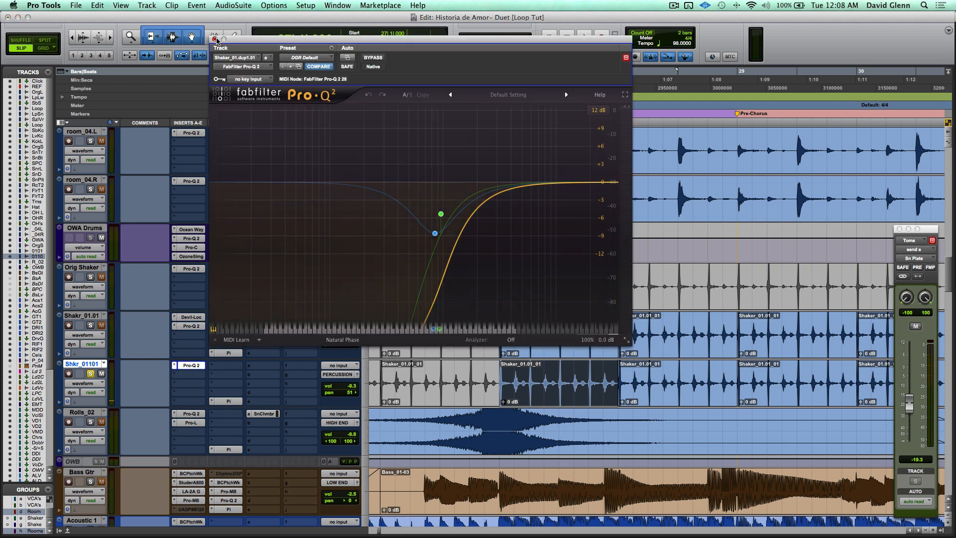
click(215, 39)
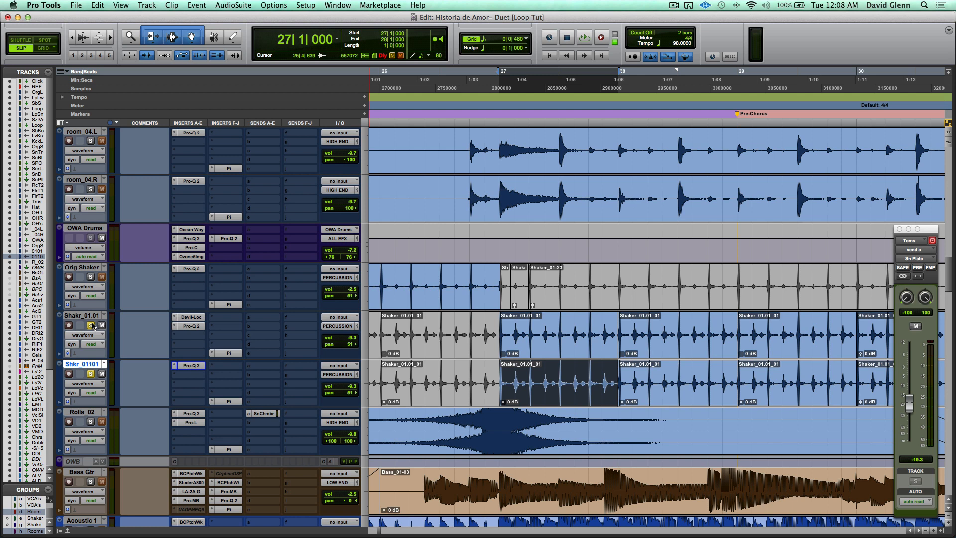
Solo Orig Shaker, Shakr_01.01 and Shkr_01101 together and play them from 26|1|033.
click(377, 280)
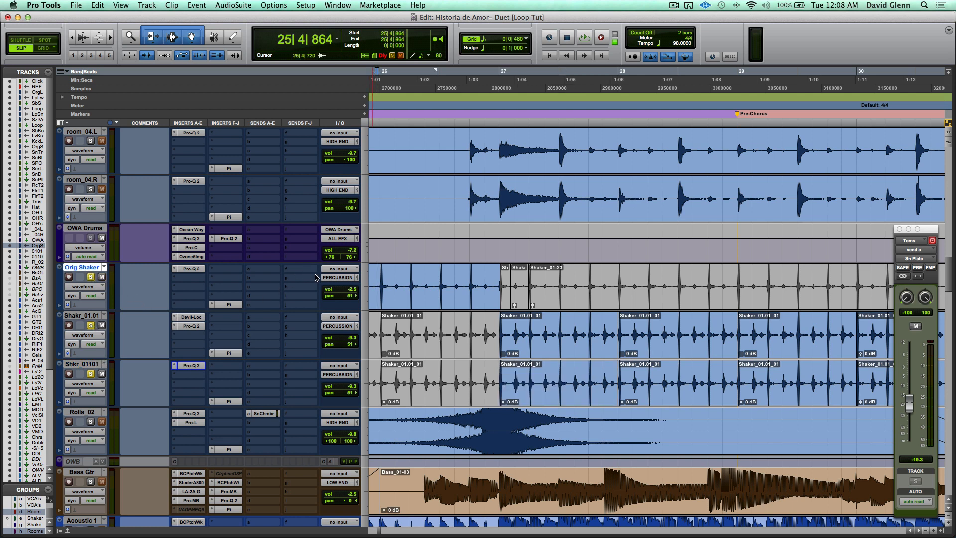
click(380, 280)
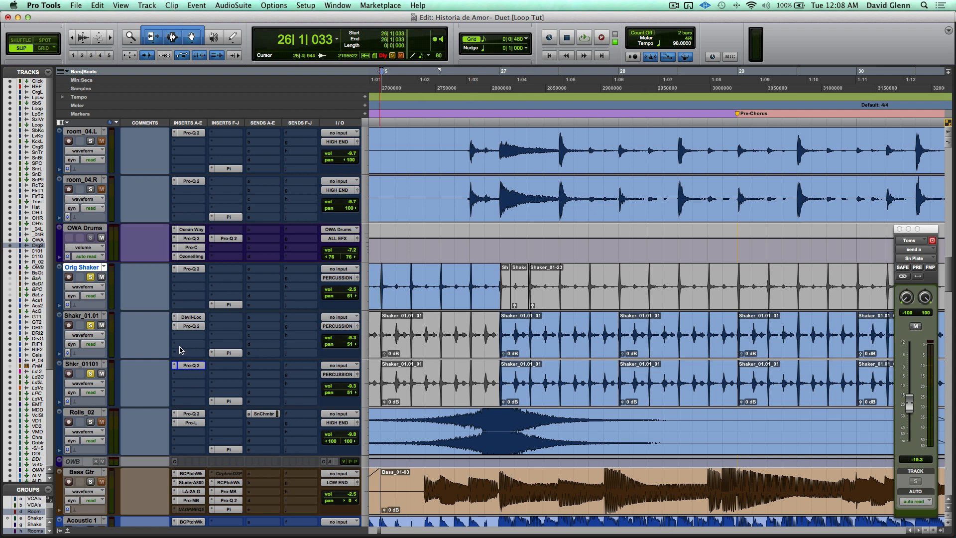
key(space)
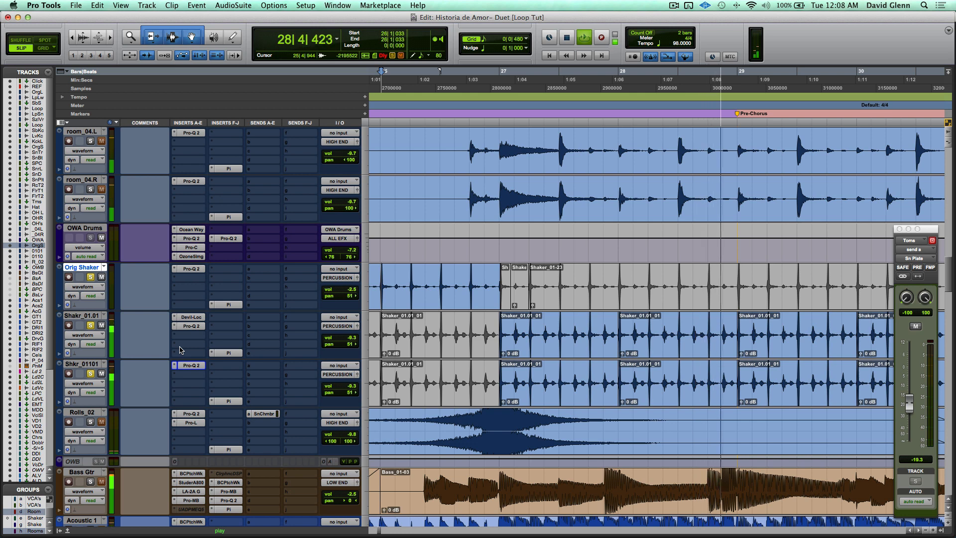
key(space)
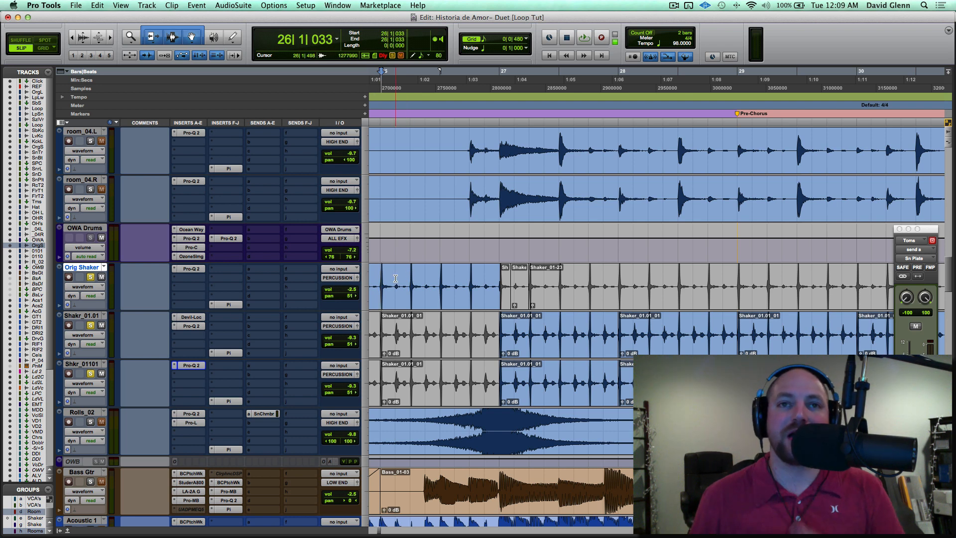
Review the Devil-Loc insert on Shakr_01.01 and the Pro-Q 2 insert on Shkr_01101.
scroll(393, 280, left, 3)
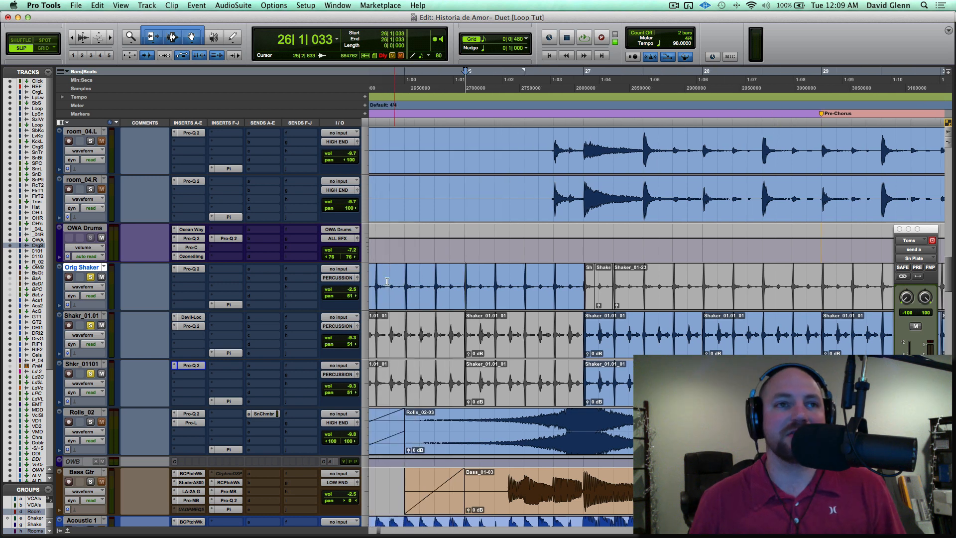
click(190, 317)
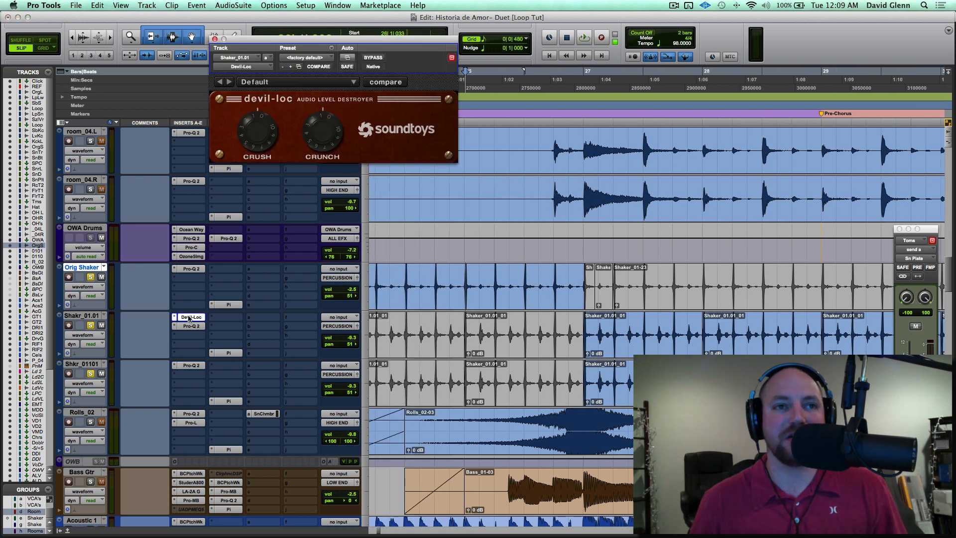
click(189, 317)
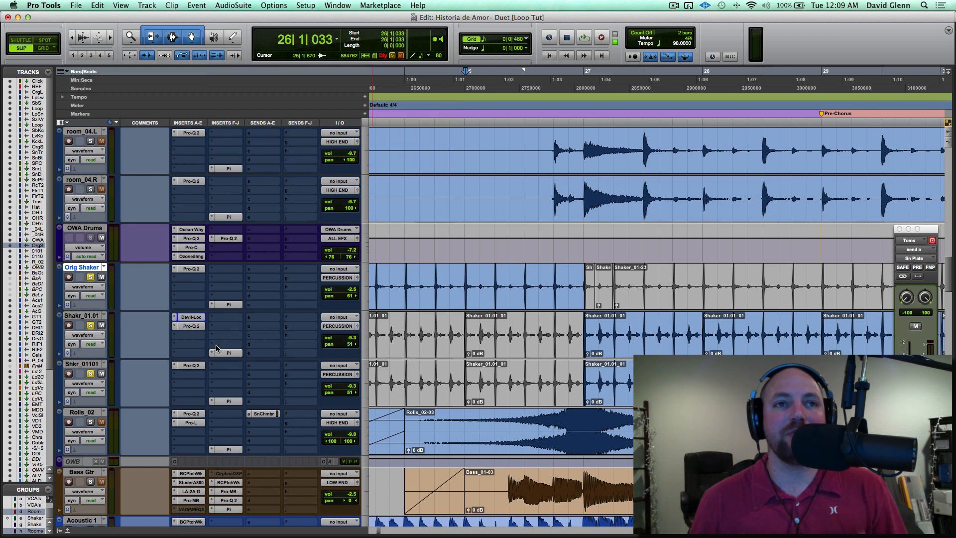
click(194, 366)
click(193, 367)
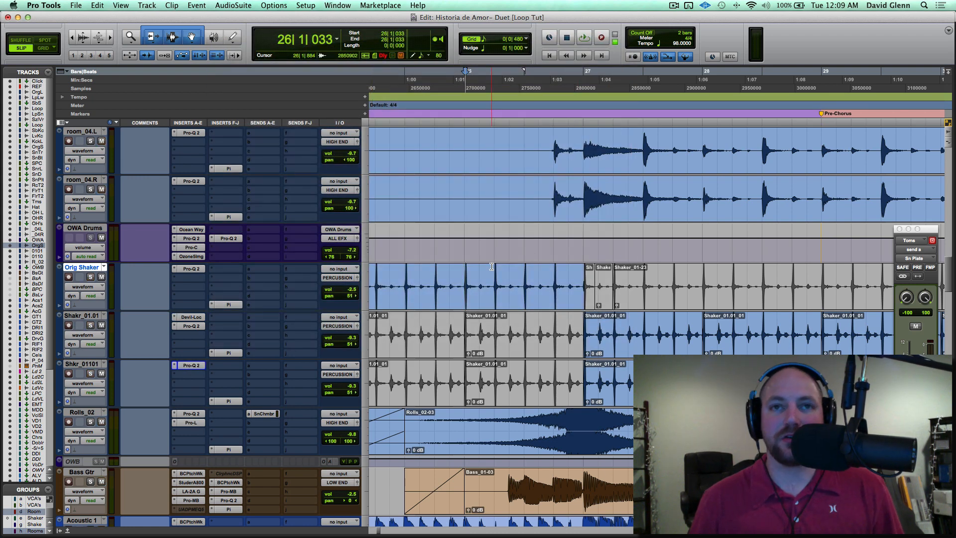
Play the full unsoloed mix from 25|1|822 to hear the shaker tracks in context.
click(463, 276)
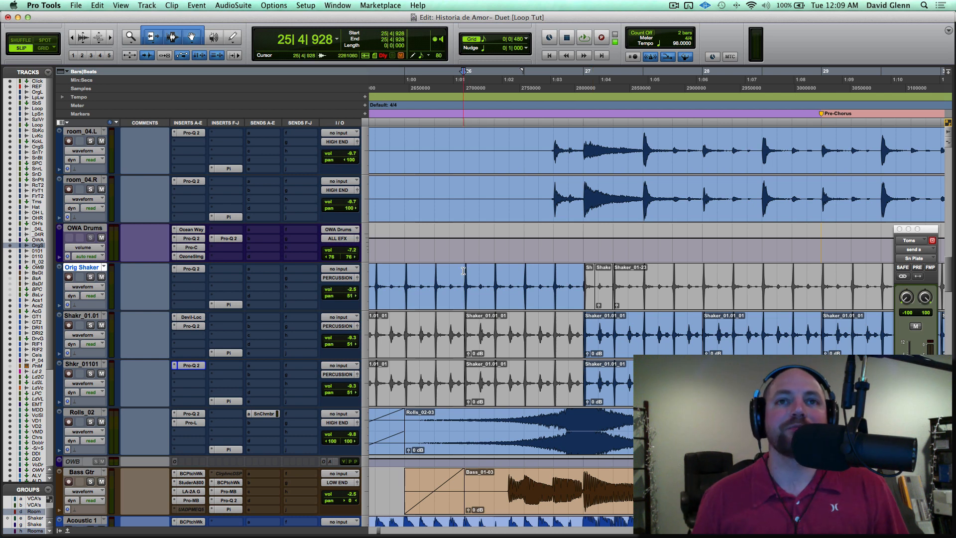
click(373, 278)
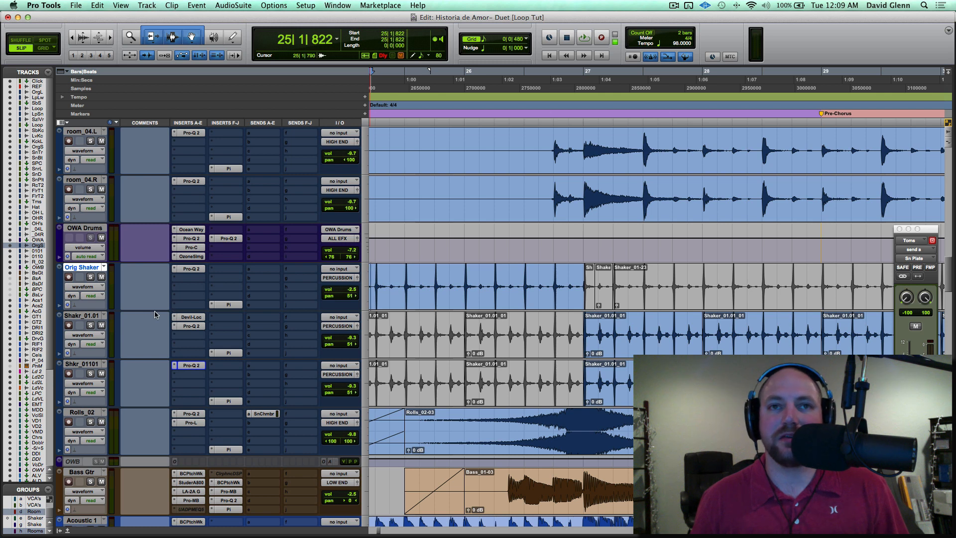
key(r)
key(space)
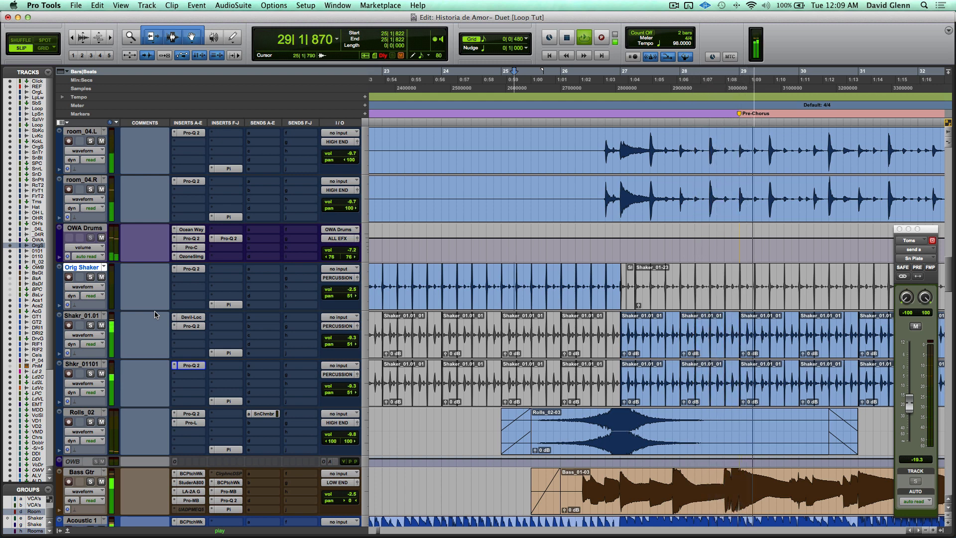
key(space)
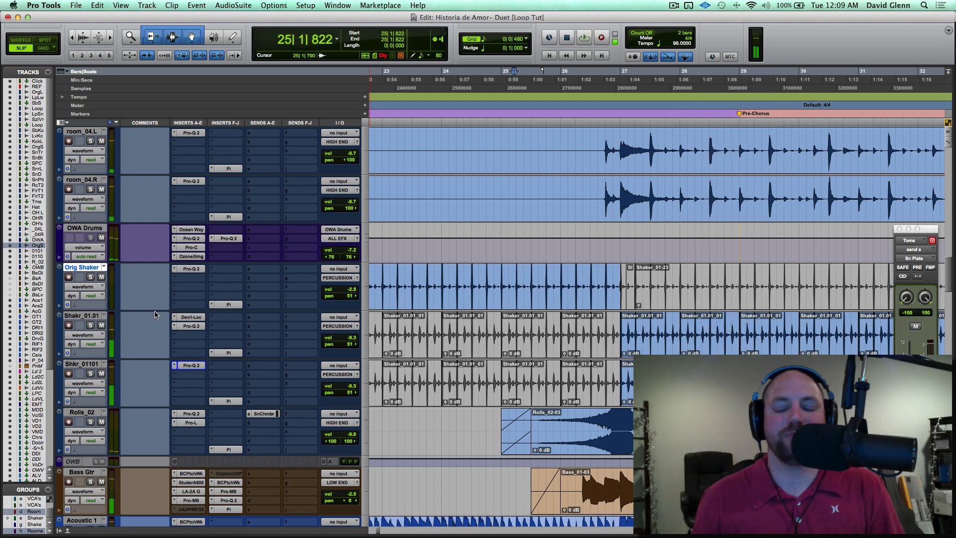